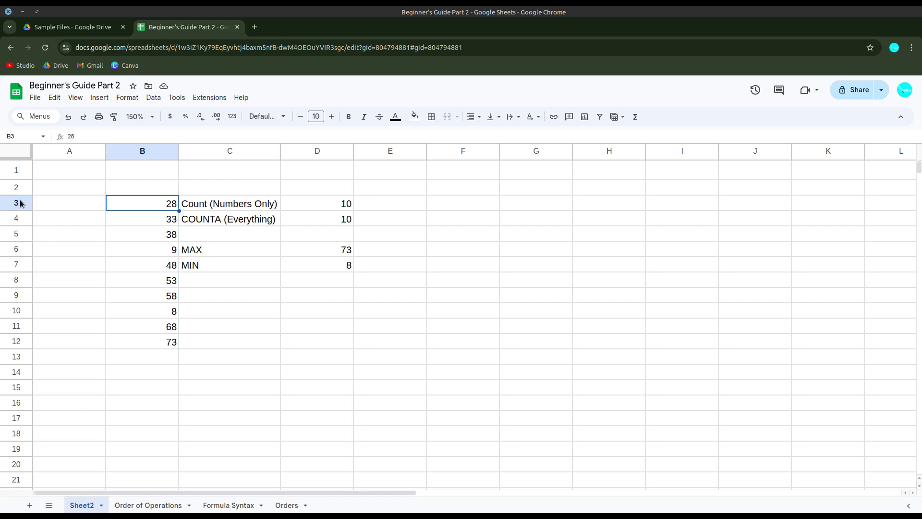
Go to cell A2 by entering its cell reference, and check the reference of the MIN result cell D7
left_click(17, 136)
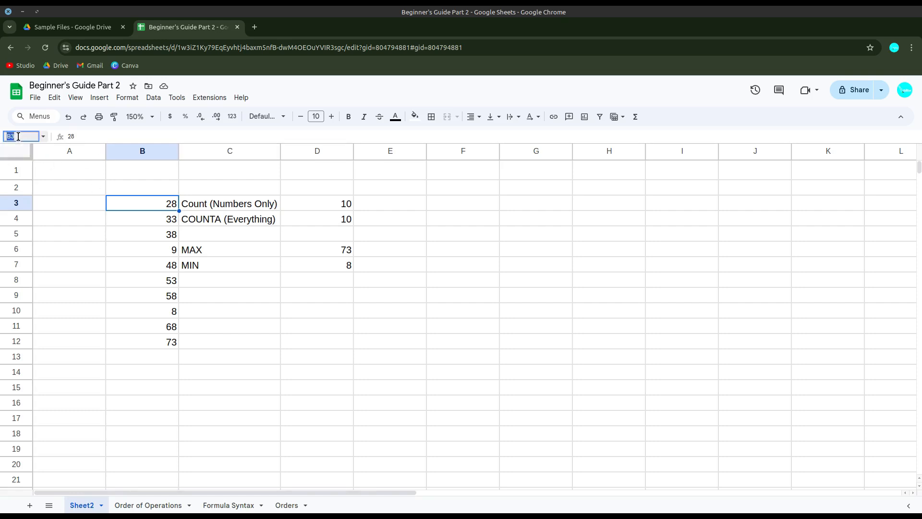
type("A2")
key("Return")
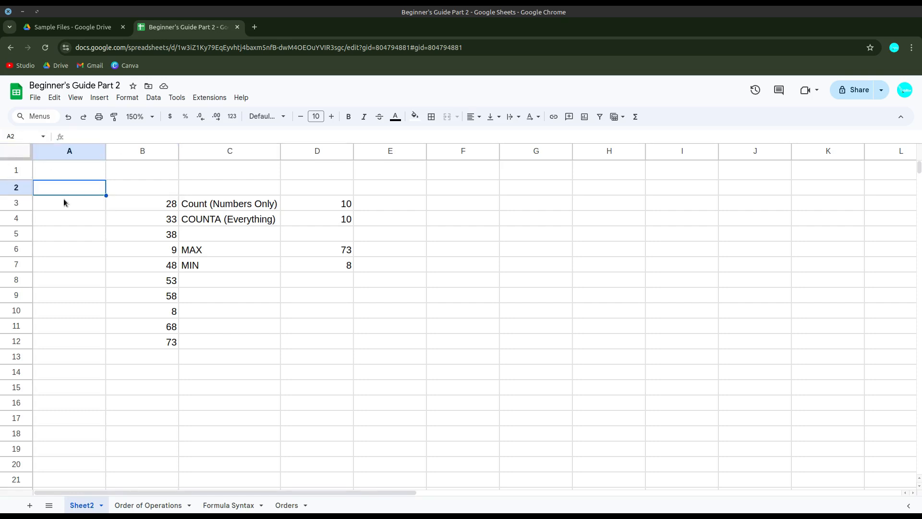
left_click(319, 262)
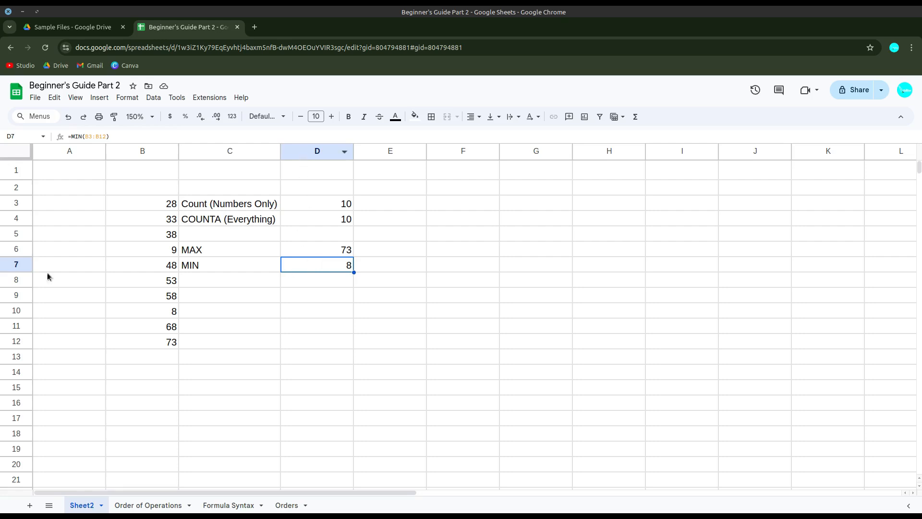
left_click(22, 137)
left_click(274, 285)
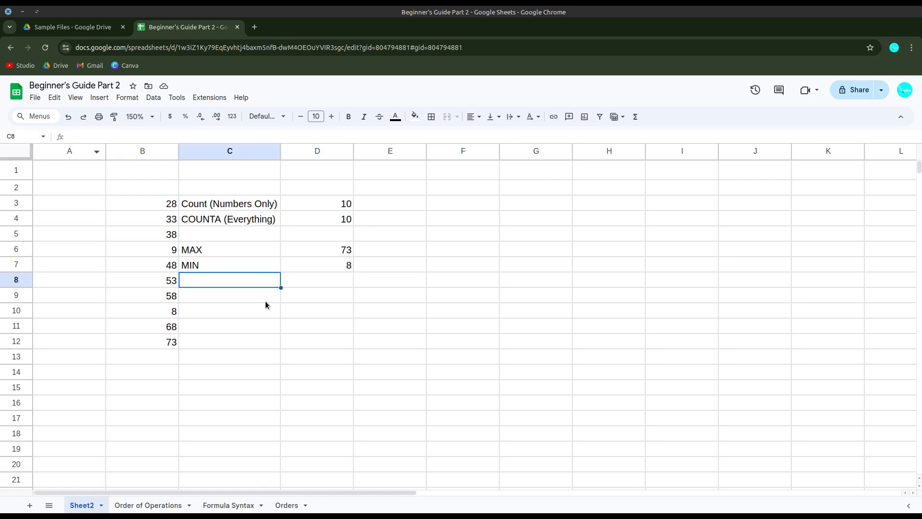
left_click(320, 266)
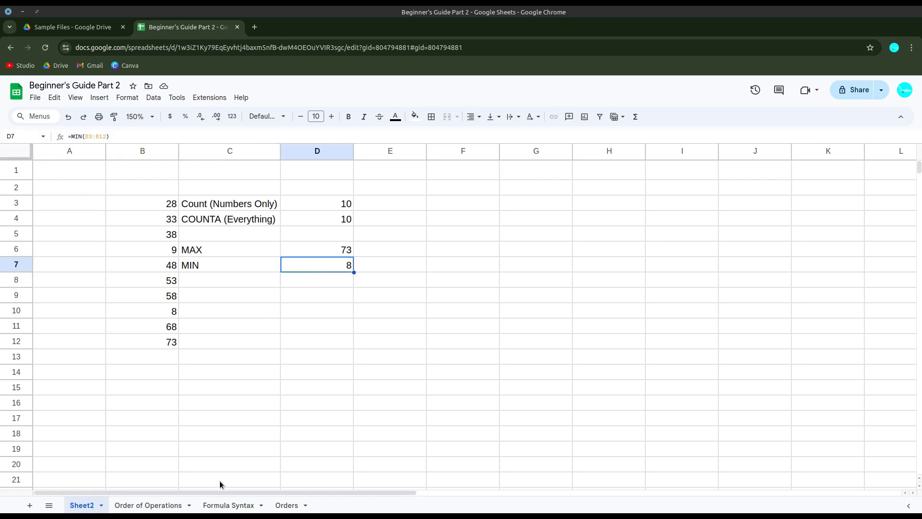
On the Orders sheet, enter the formula =C2*D2 in E2 to calculate the first order's total sales amount
left_click(287, 505)
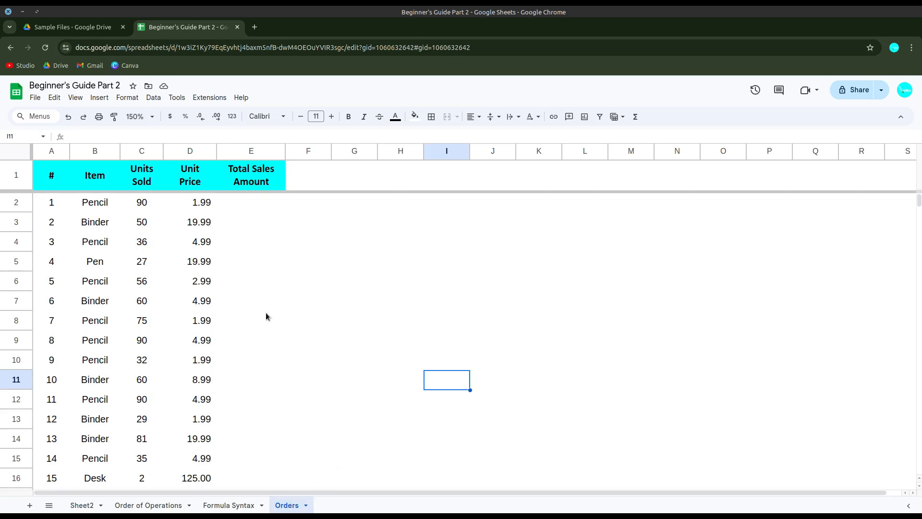
left_click(250, 200)
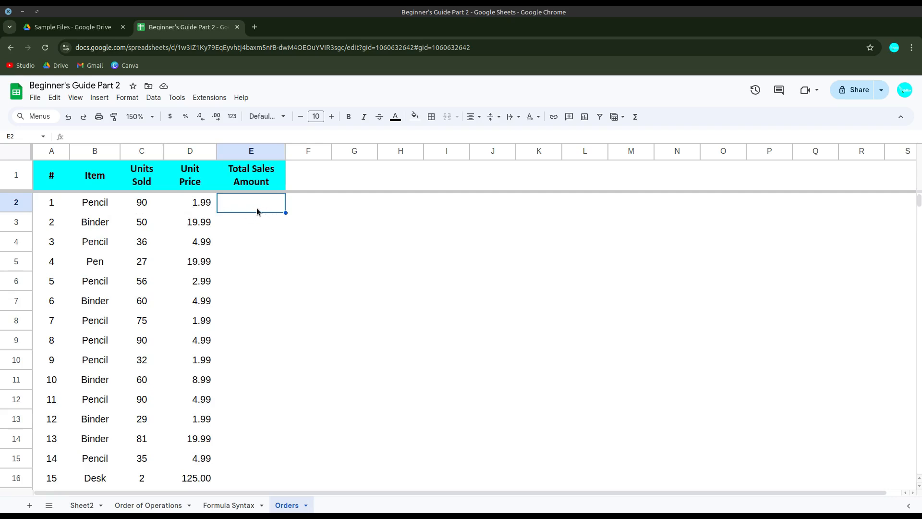
type("=")
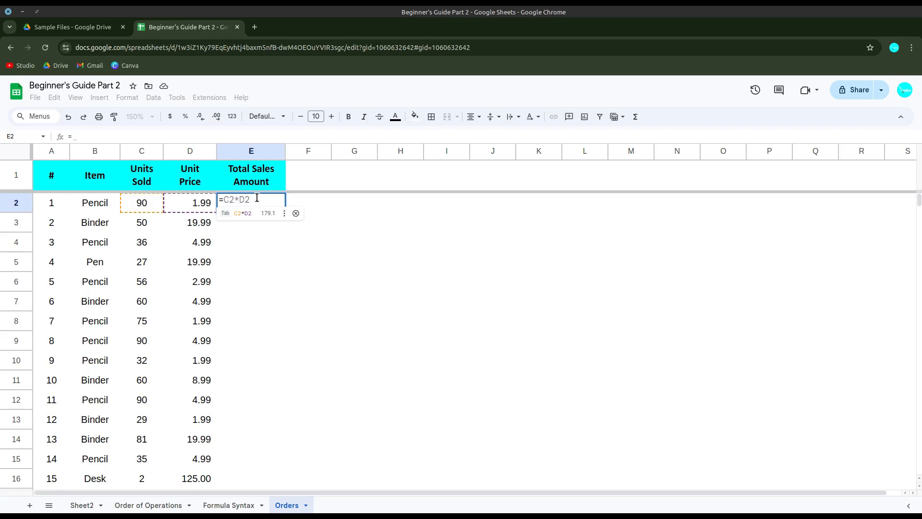
key("Tab")
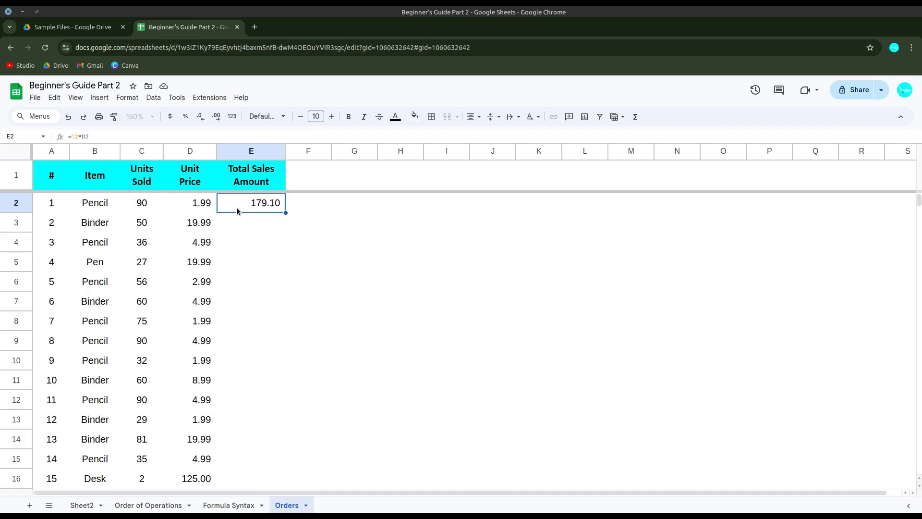
Fill the total sales formula from E2 down through E16
left_click(270, 223)
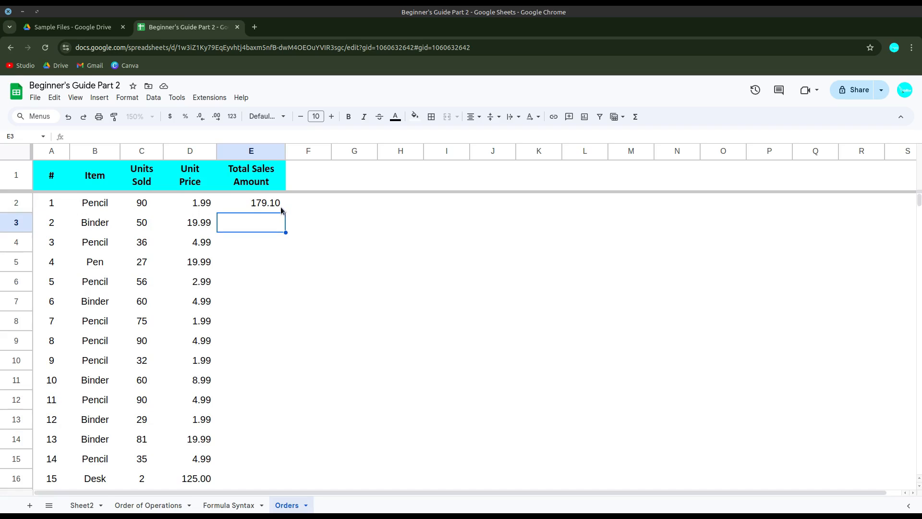
left_click(280, 207)
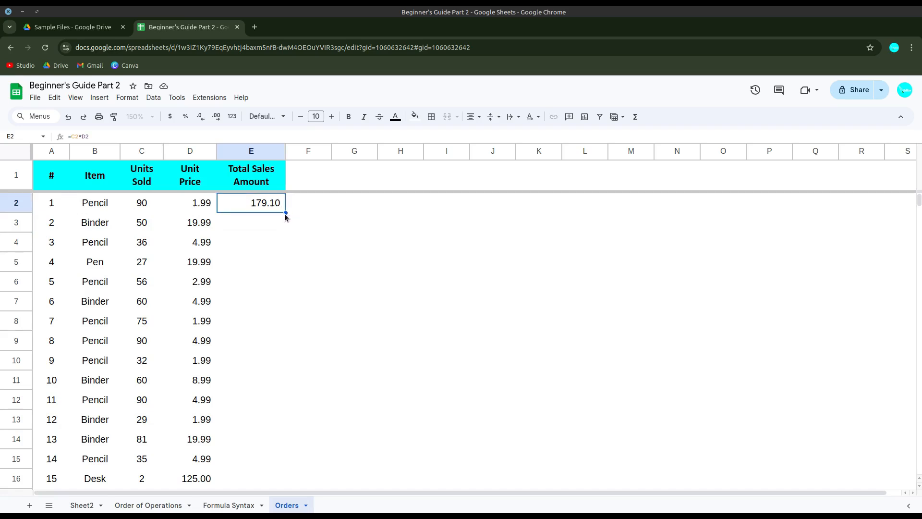
left_click_drag(286, 213, 258, 486)
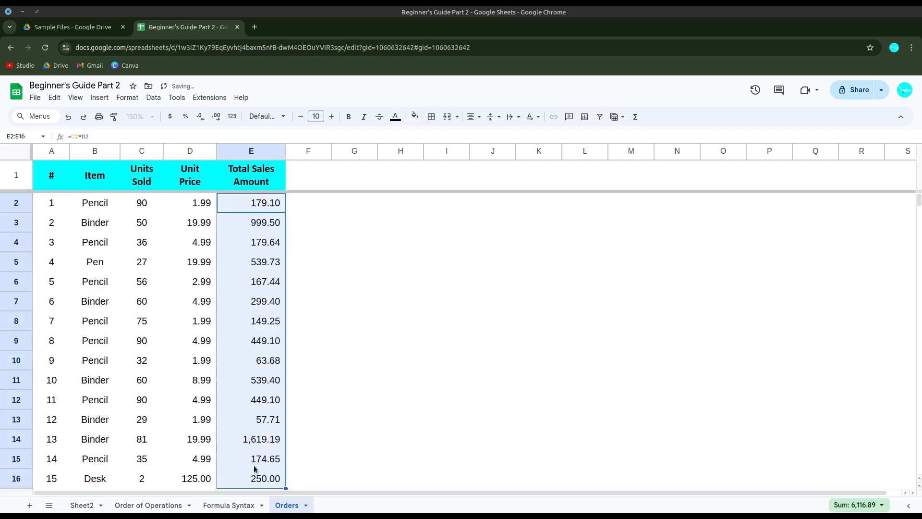
Examine how the row references change in the Total Sales Amount formulas from E2 to E6
left_click(259, 224)
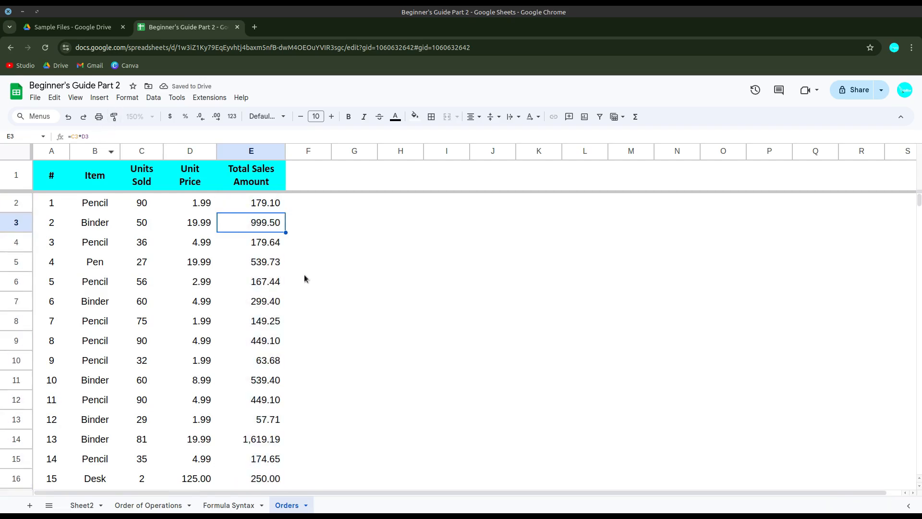
left_click(267, 209)
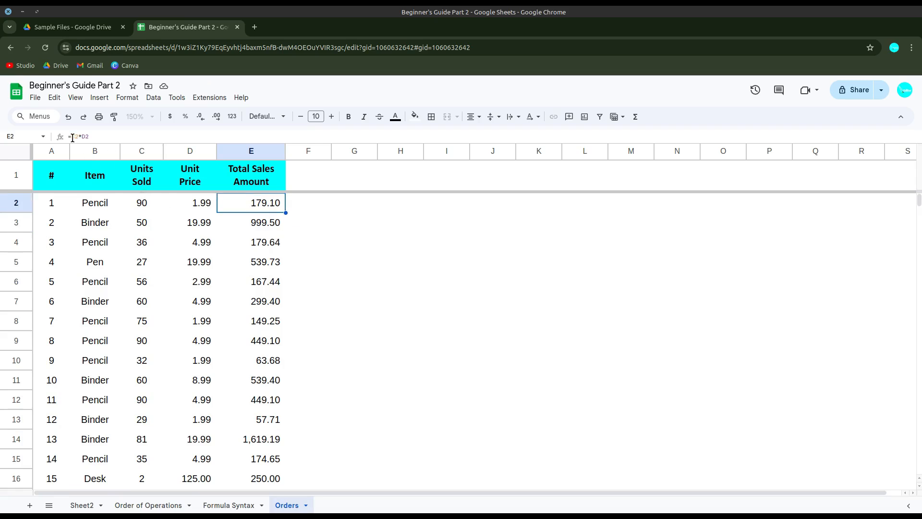
left_click(254, 226)
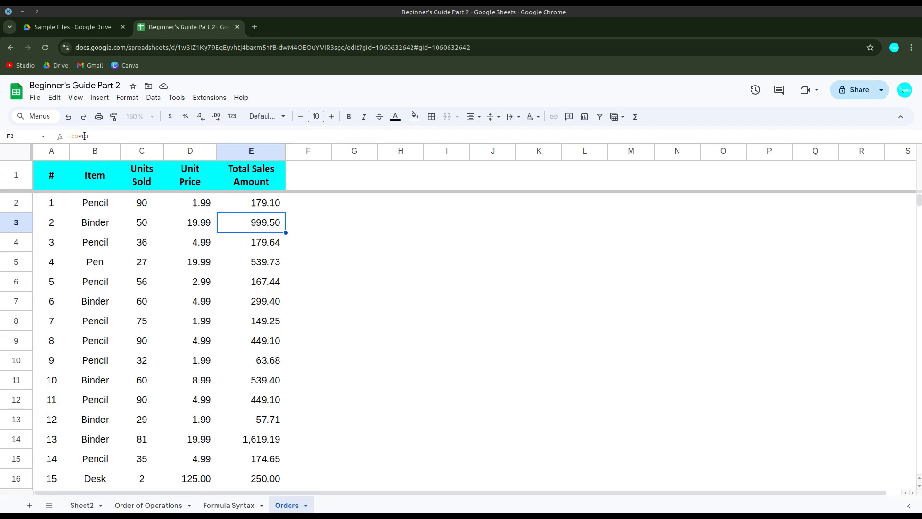
left_click(269, 242)
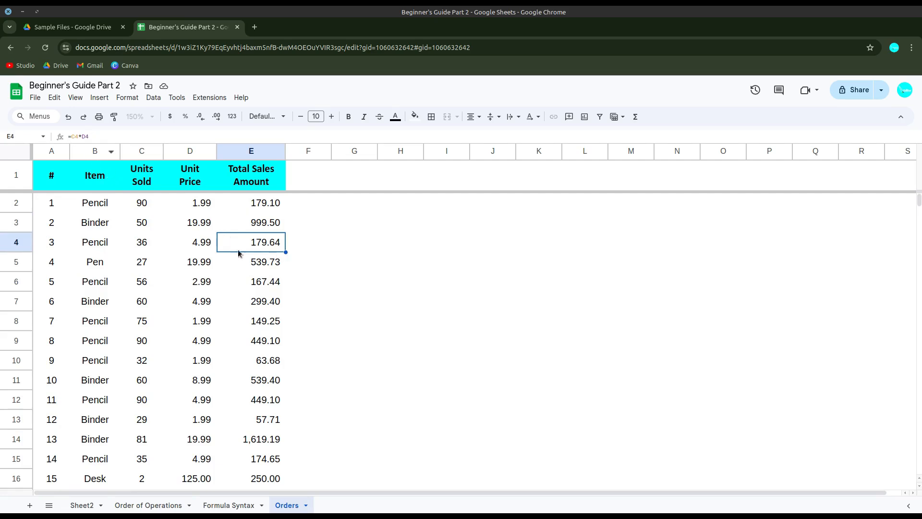
left_click(252, 269)
left_click(257, 282)
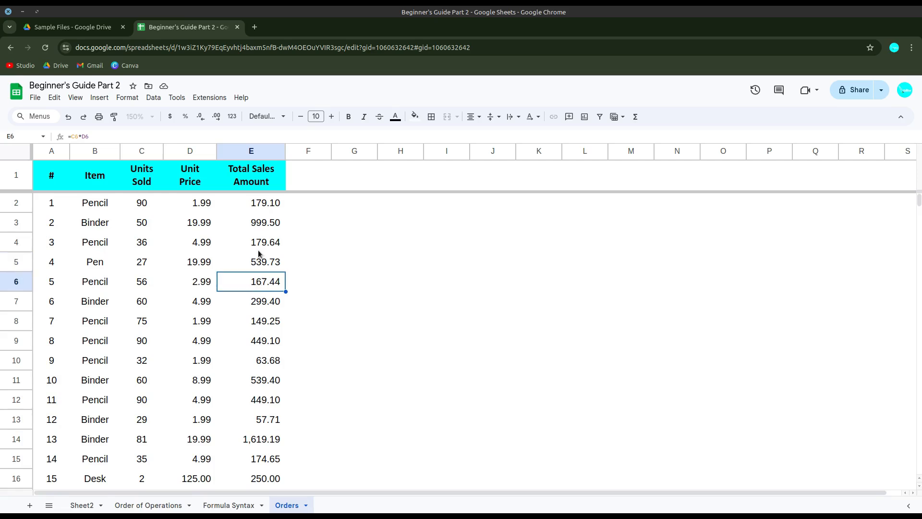
left_click(262, 203)
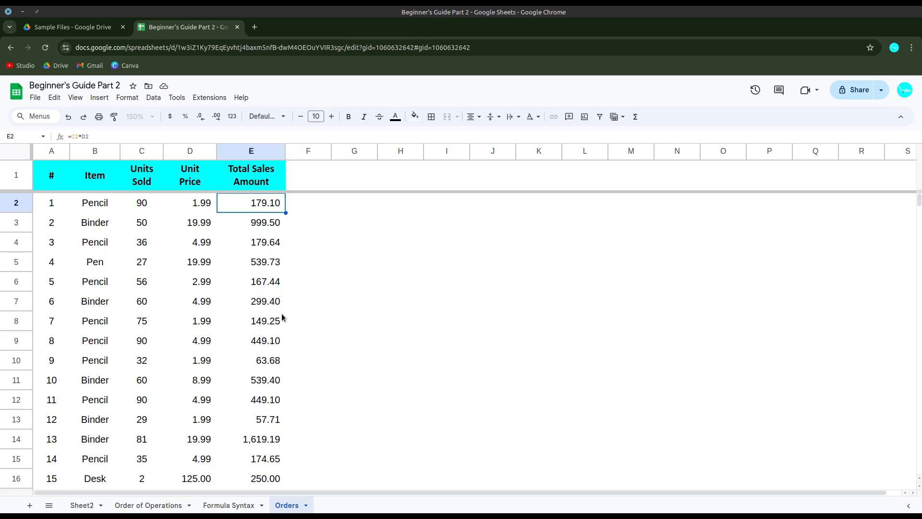
left_click(317, 261)
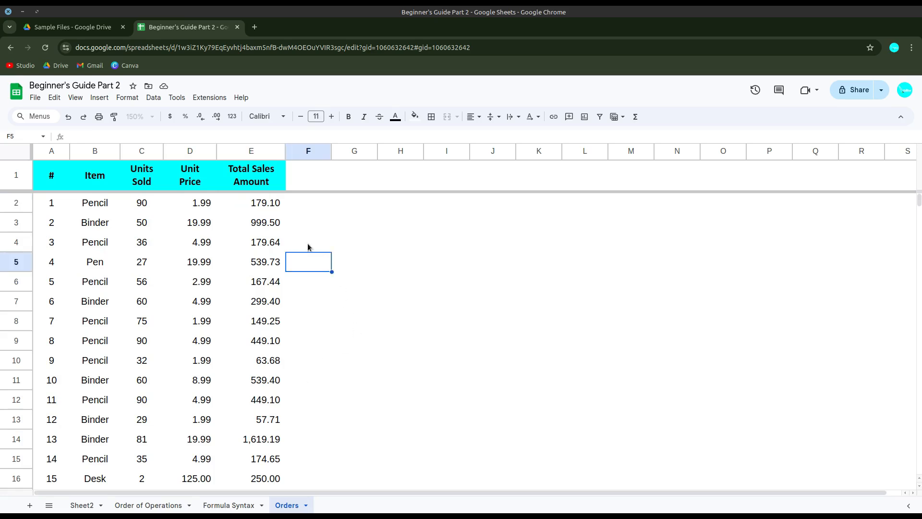
Copy the formula cell E2 into L2 and format L2 as Number
left_click(261, 206)
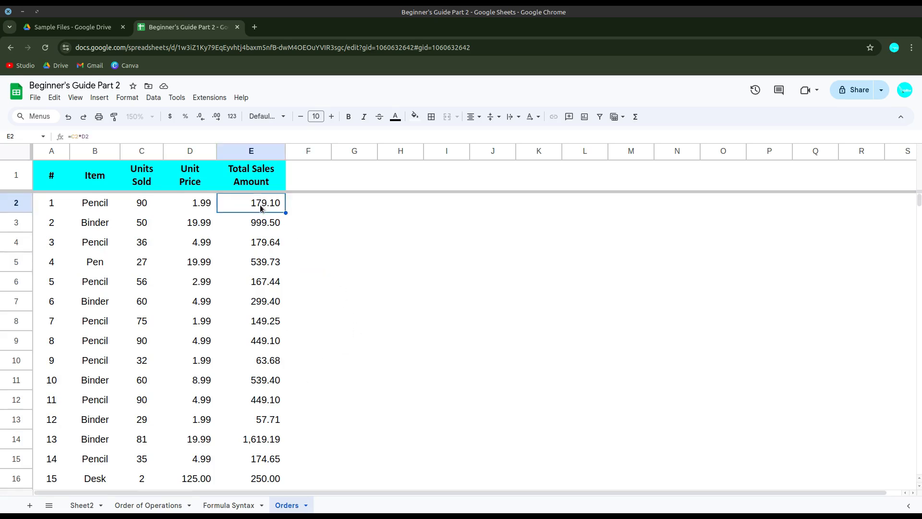
right_click(261, 206)
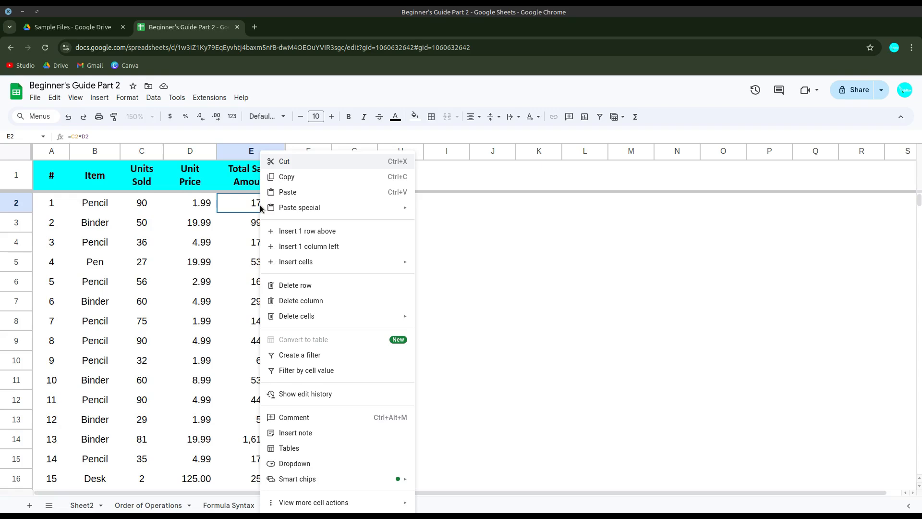
left_click(290, 166)
right_click(272, 201)
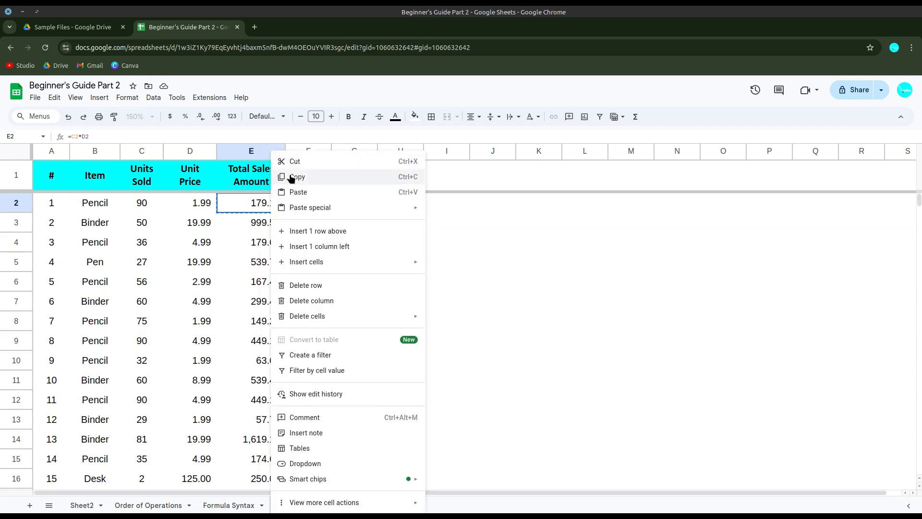
left_click(289, 174)
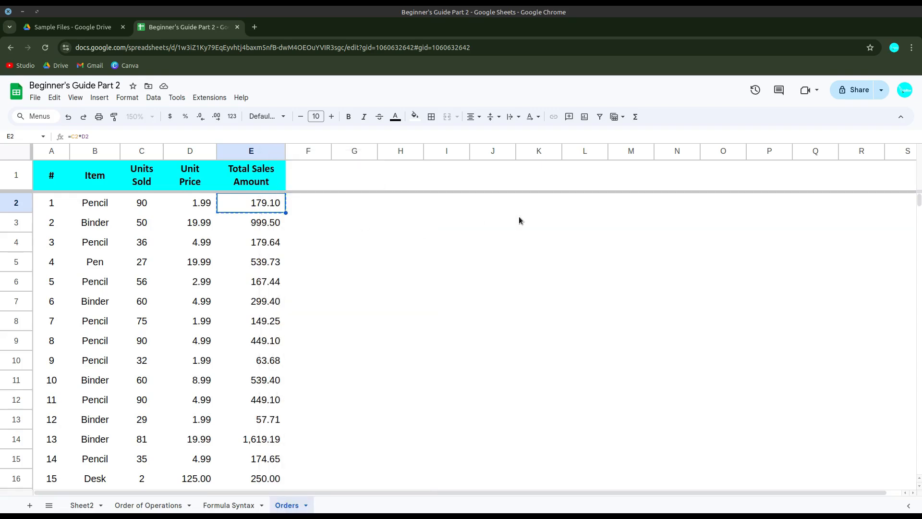
right_click(590, 204)
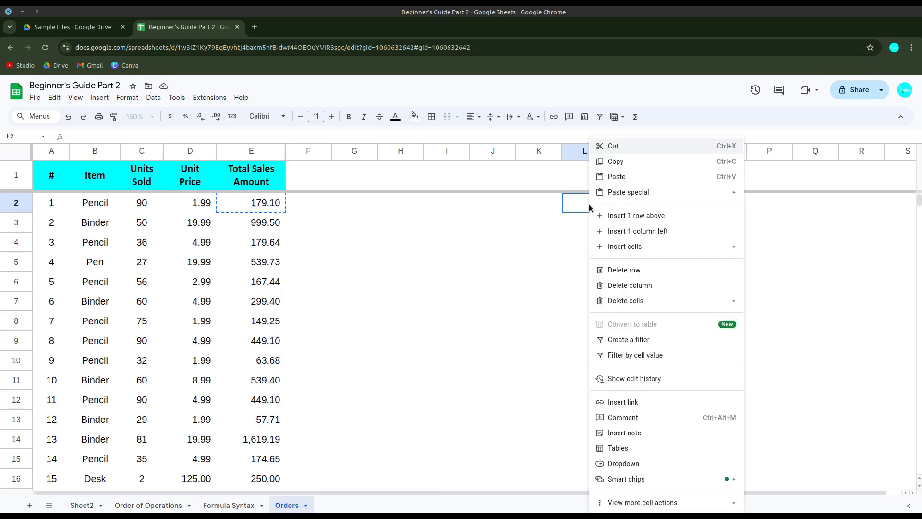
left_click(624, 177)
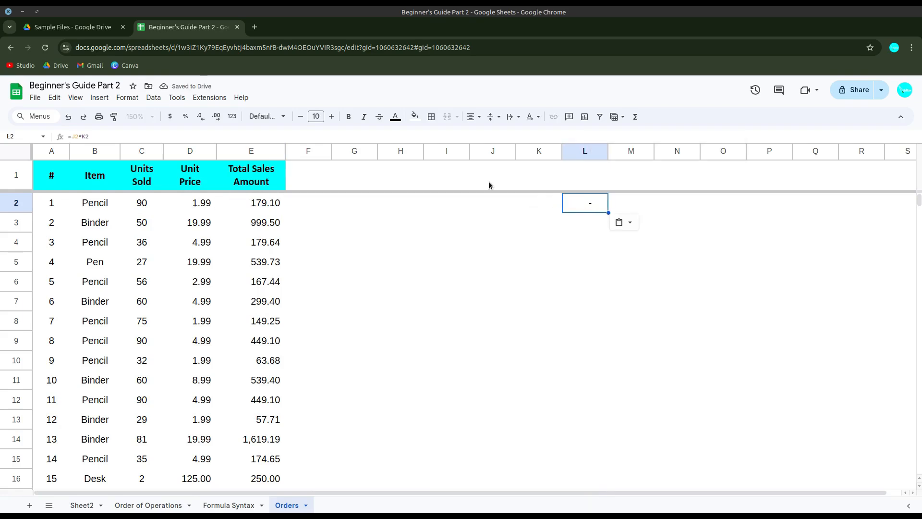
left_click(232, 116)
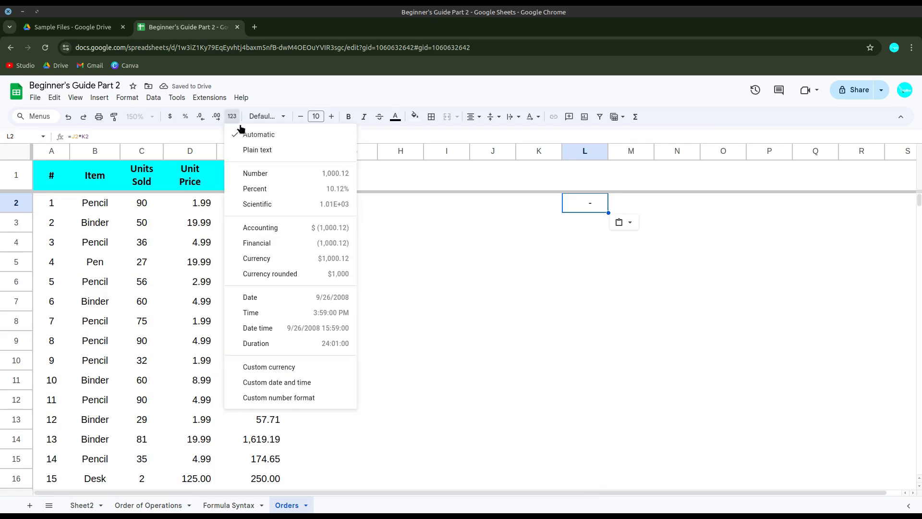
left_click(257, 174)
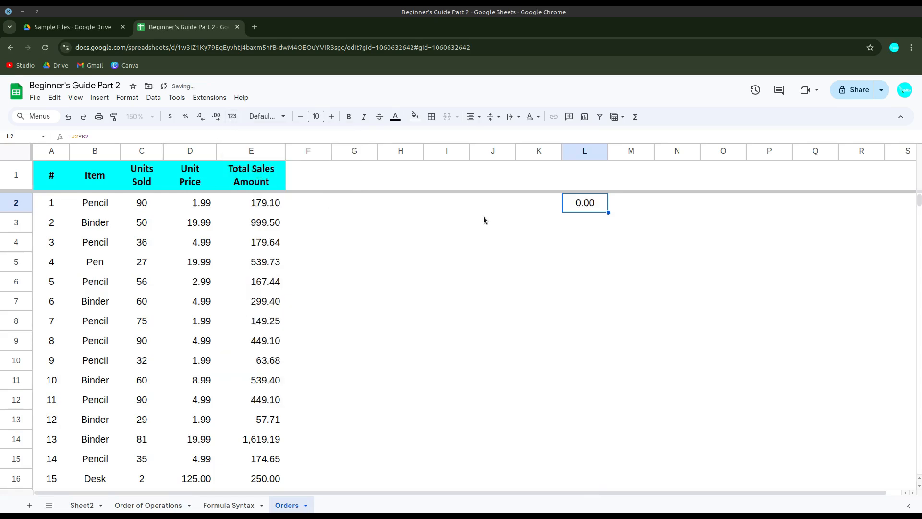
Inspect the cell references in L2's pasted formula and count the columns from F2 across to L2
double_click(582, 210)
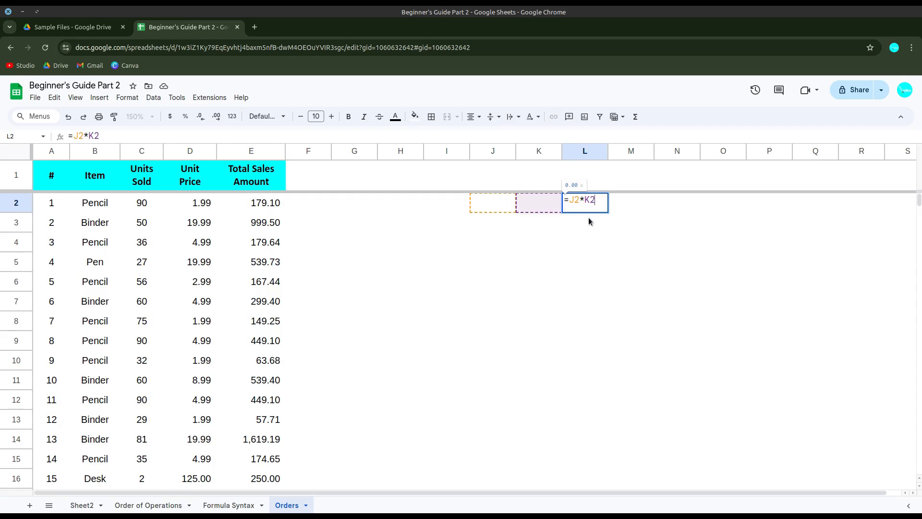
key("Escape")
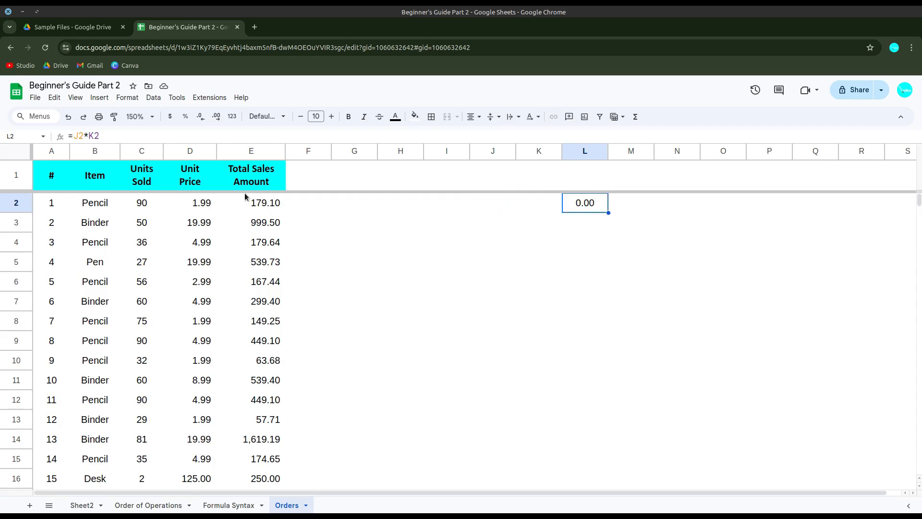
left_click(304, 208)
left_click(356, 202)
left_click(399, 201)
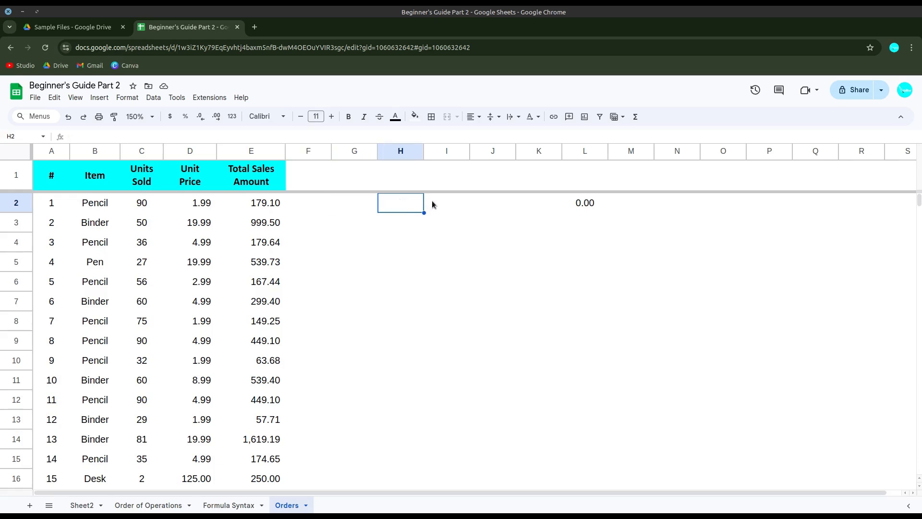
left_click(443, 205)
left_click(490, 206)
left_click(549, 204)
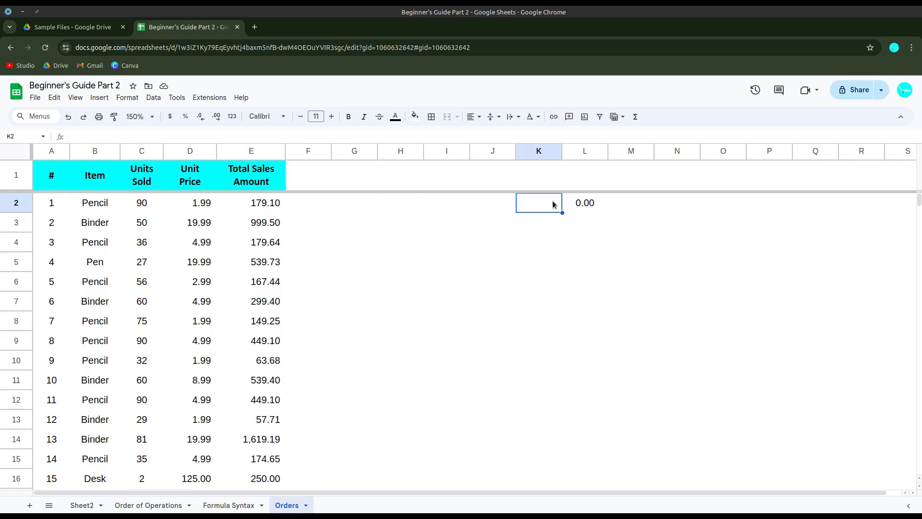
left_click(592, 208)
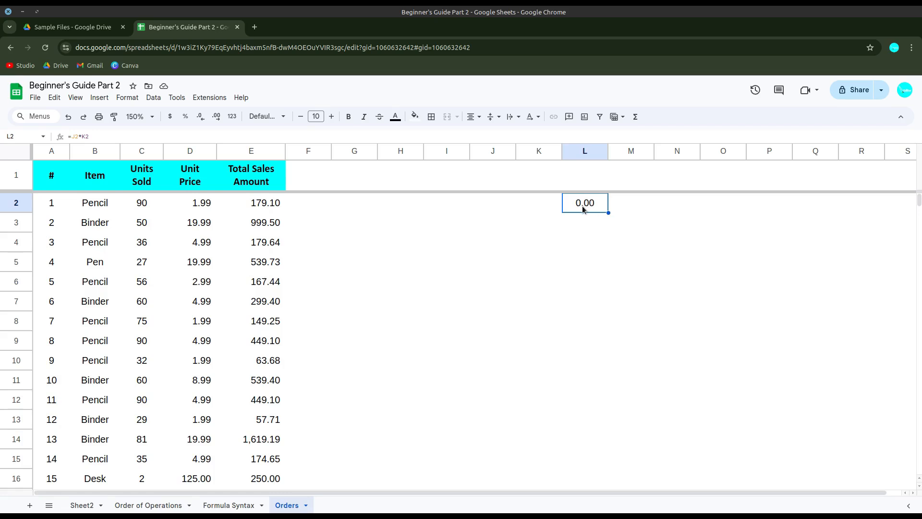
Compare the cell references in E2's formula with those in L2, counting the columns across row 2 between them
double_click(257, 202)
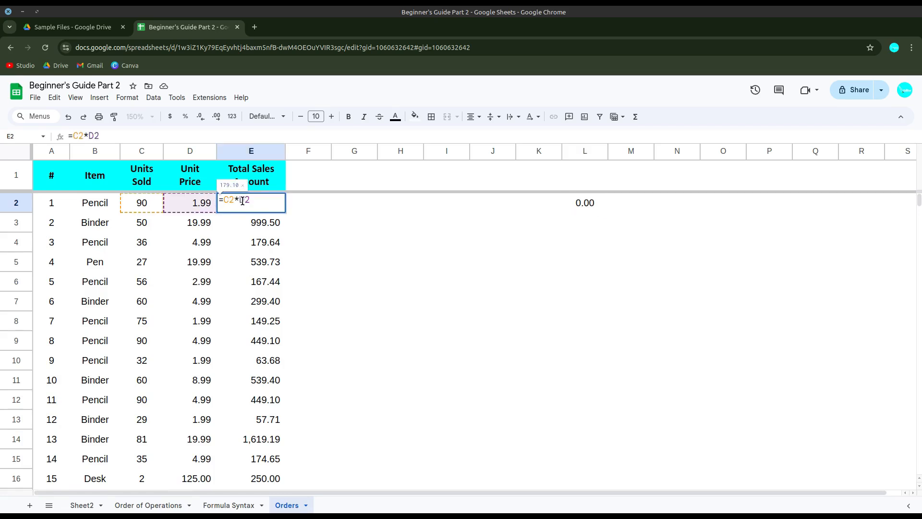
key("Escape")
type("`")
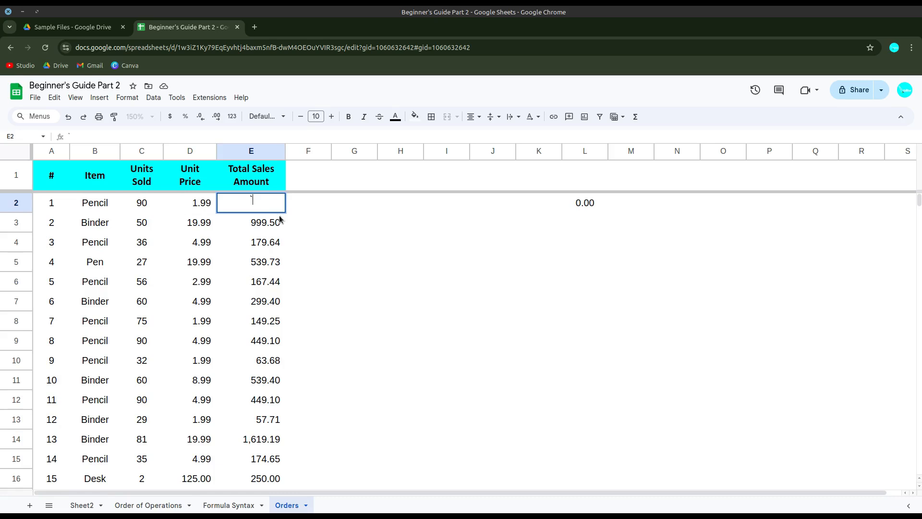
key("Escape")
left_click(199, 202)
left_click(269, 206)
left_click(312, 205)
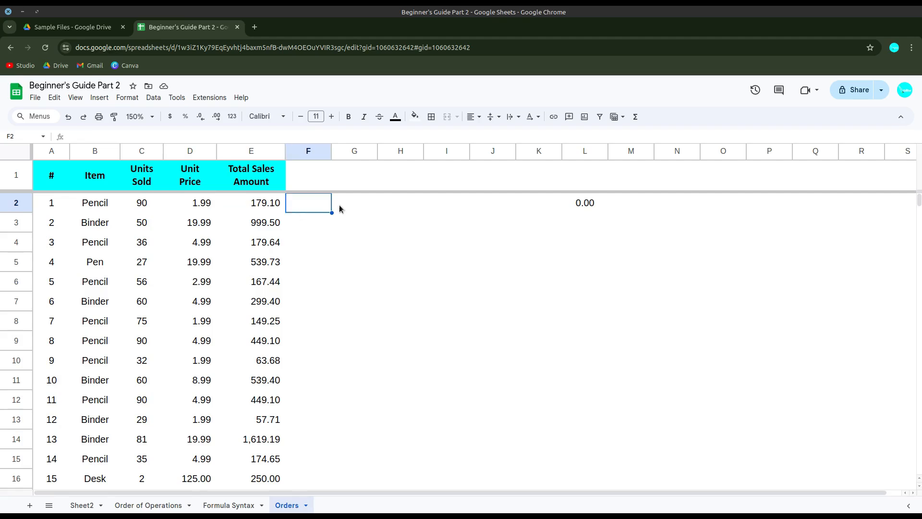
left_click(352, 201)
left_click(413, 204)
left_click(449, 208)
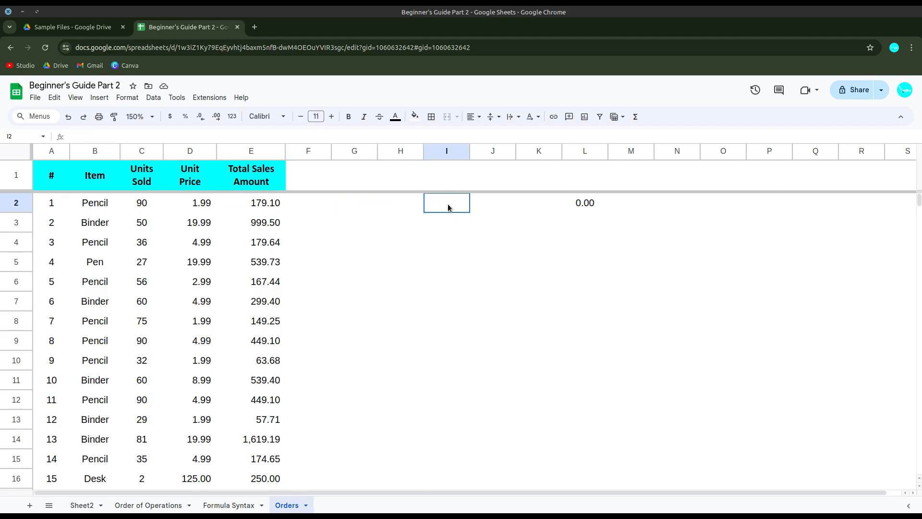
left_click(500, 207)
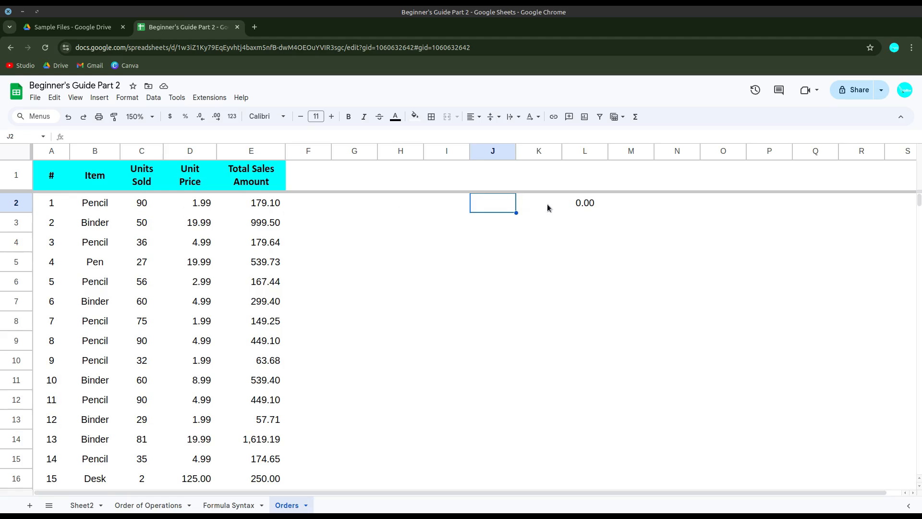
left_click(583, 208)
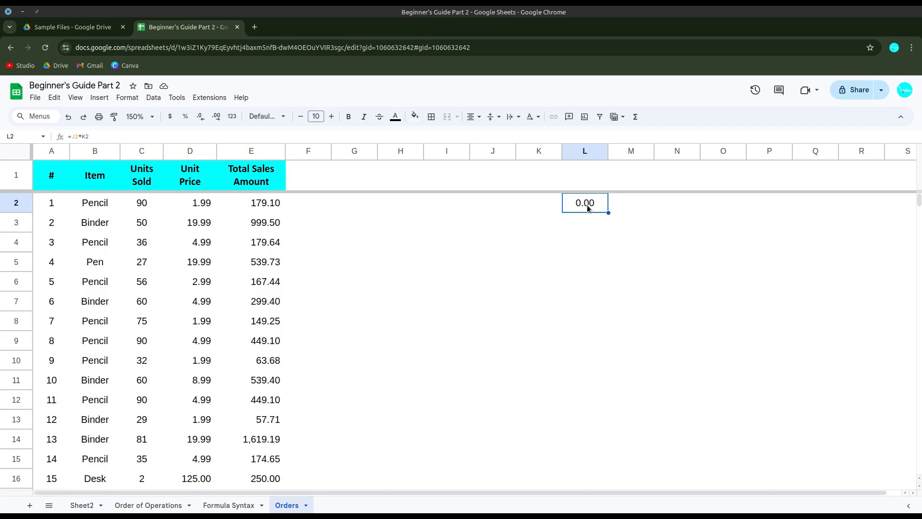
double_click(587, 207)
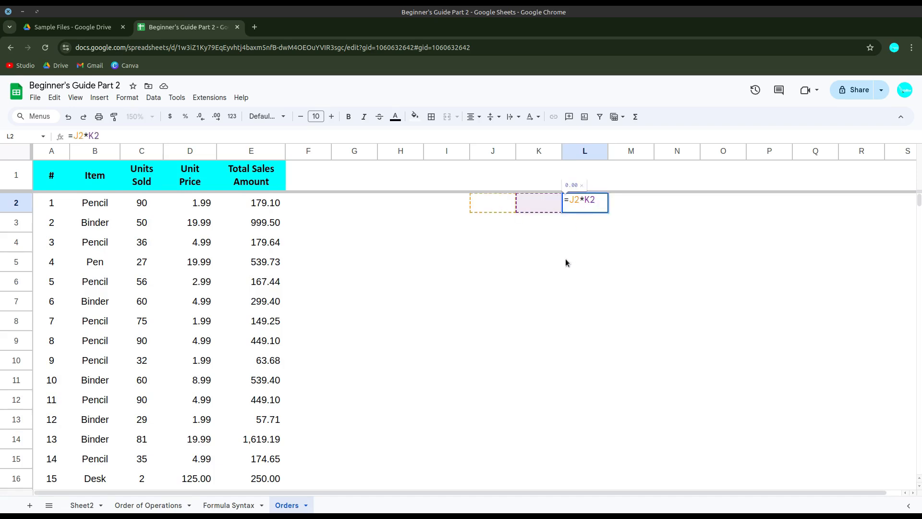
key("Escape")
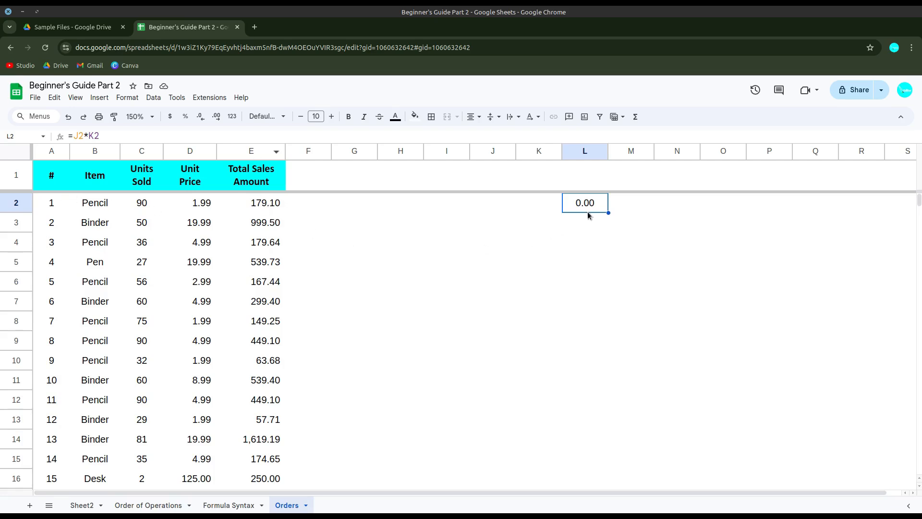
Copy the total sales formula from E2 into L7 and format L7 as Number
left_click(554, 240)
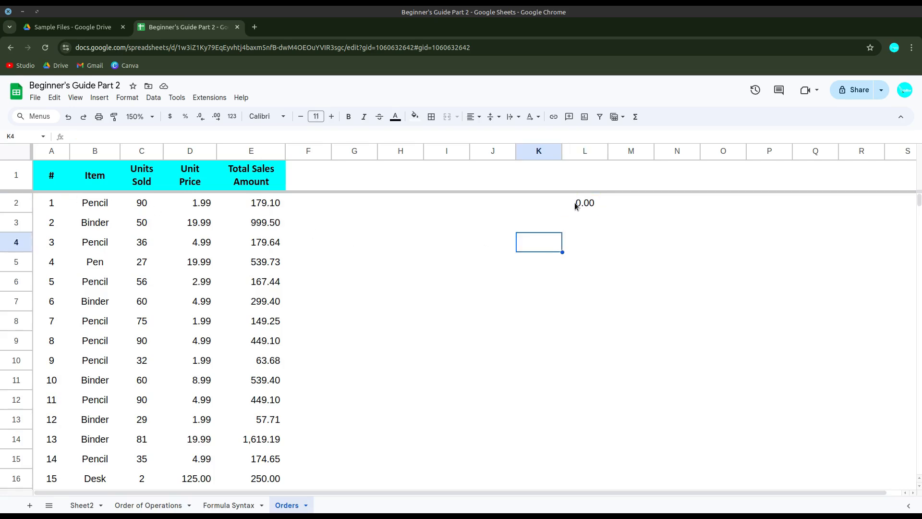
left_click(583, 205)
right_click(584, 207)
key("Escape")
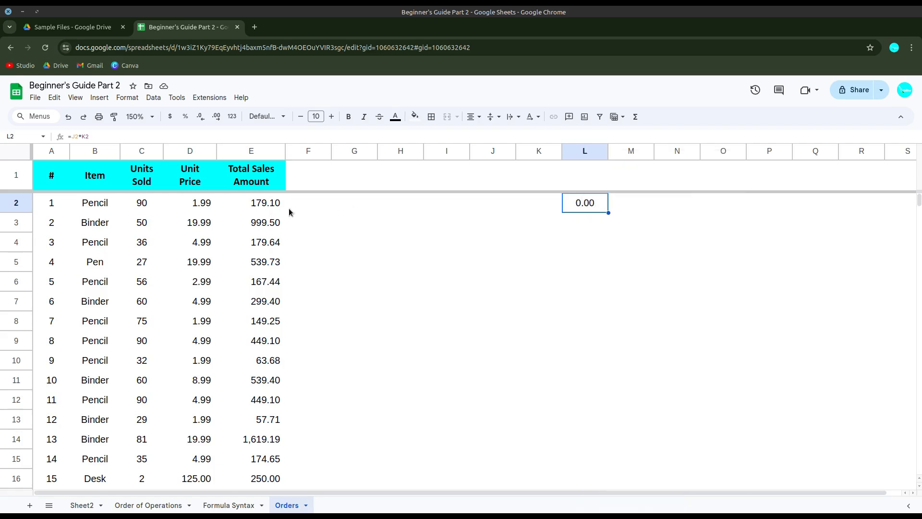
right_click(268, 205)
left_click(288, 177)
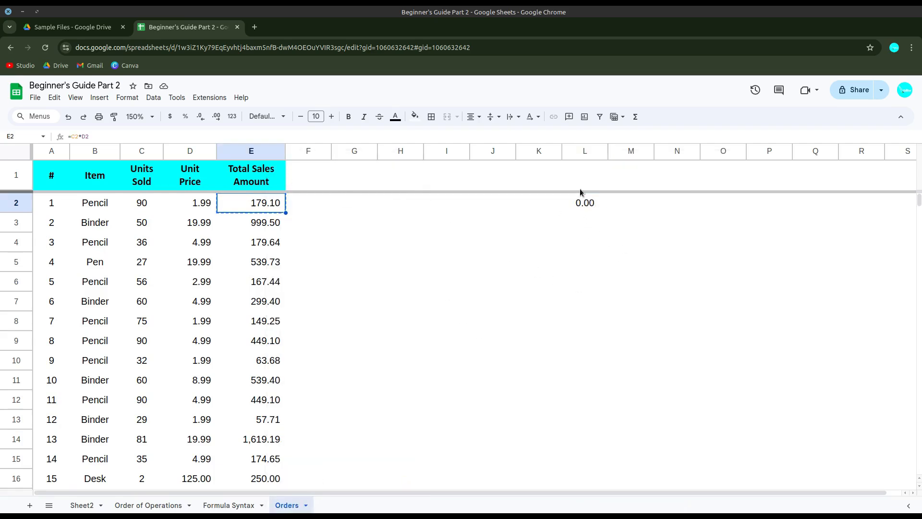
left_click(595, 303)
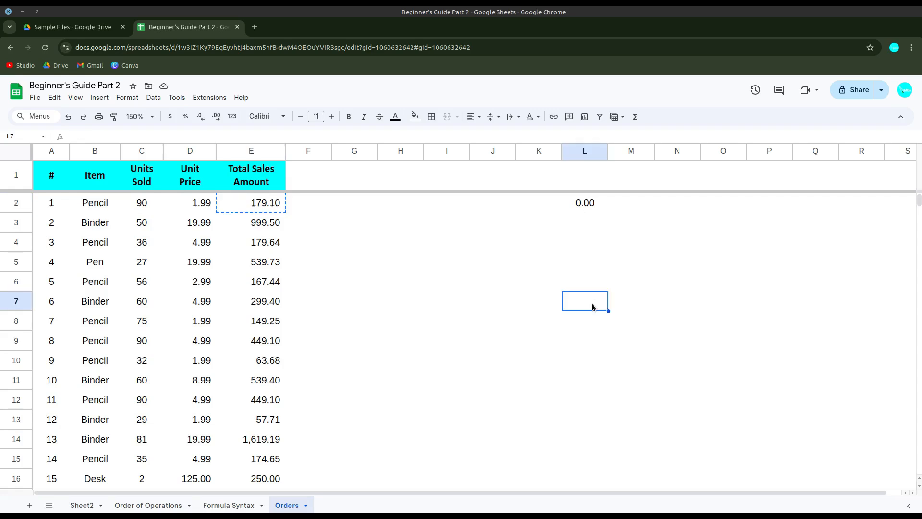
right_click(595, 304)
left_click(612, 181)
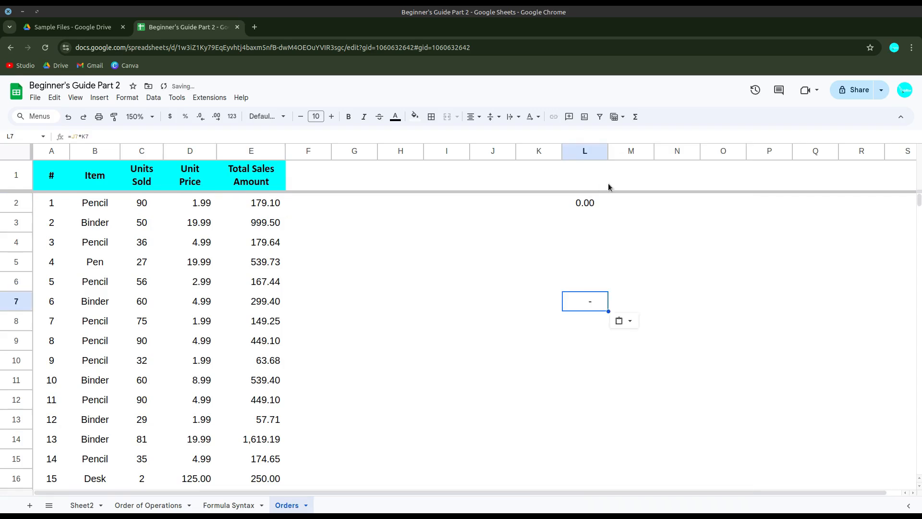
left_click(232, 117)
left_click(259, 179)
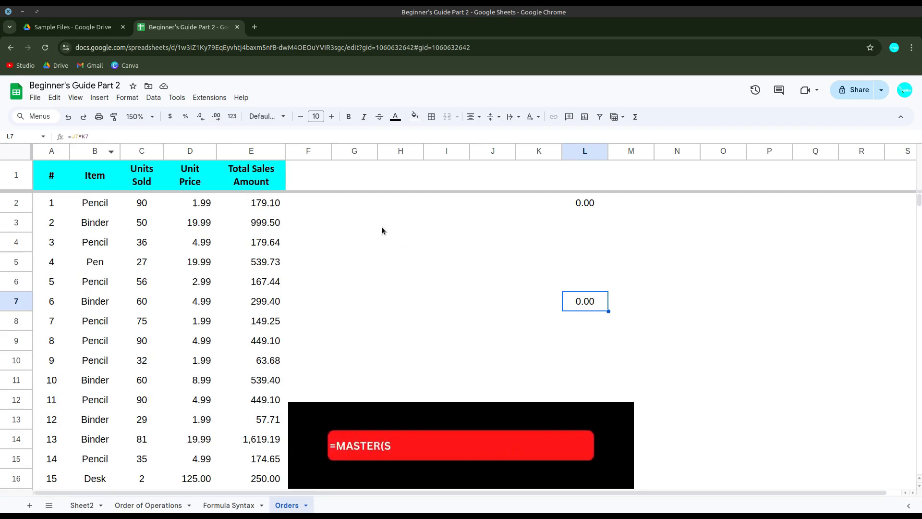
Compare the row and column references in E2 and L7, counting the rows down column E from E3 to E7
left_click(259, 204)
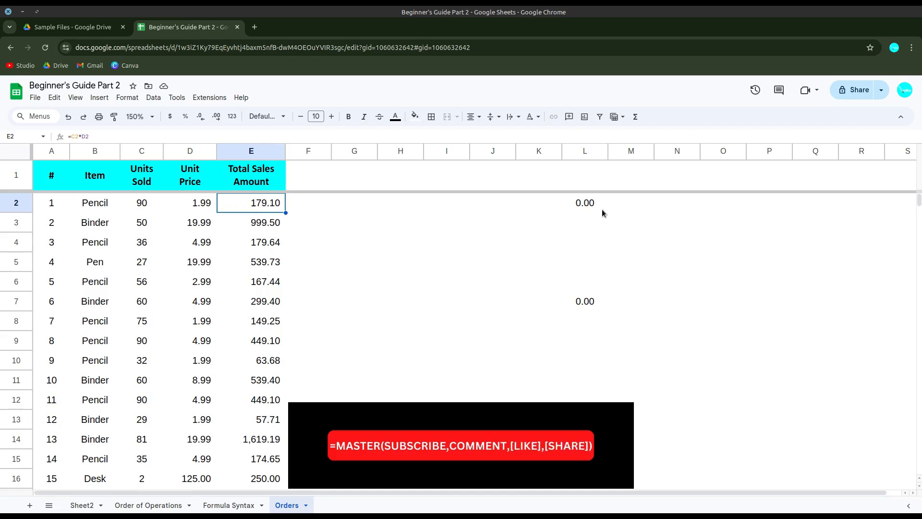
left_click(589, 301)
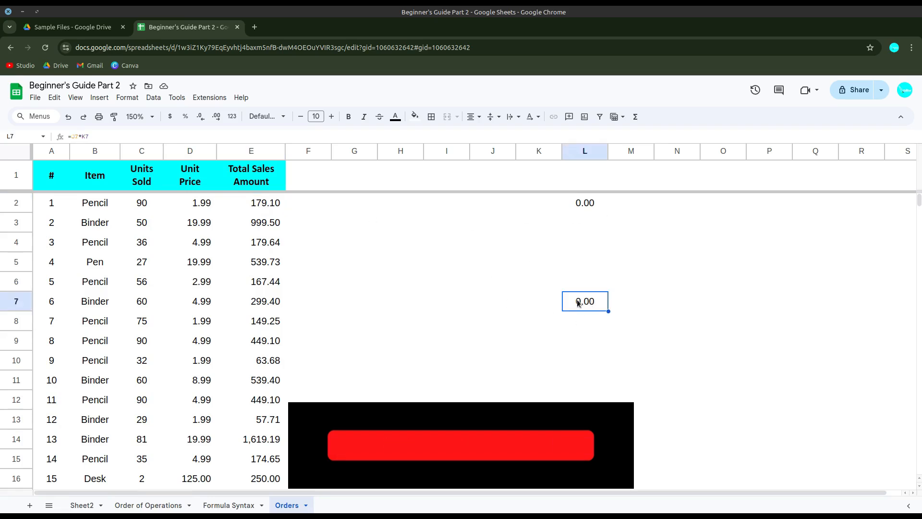
left_click(260, 228)
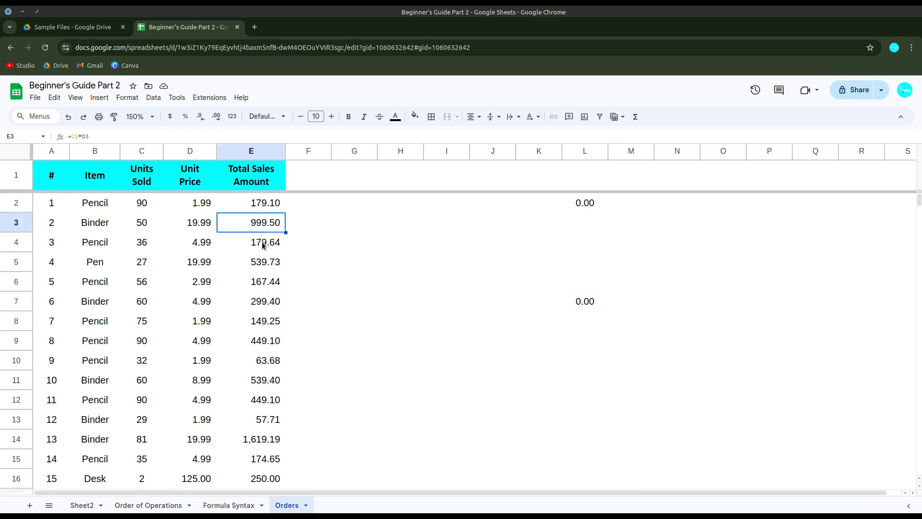
left_click(264, 245)
left_click(270, 268)
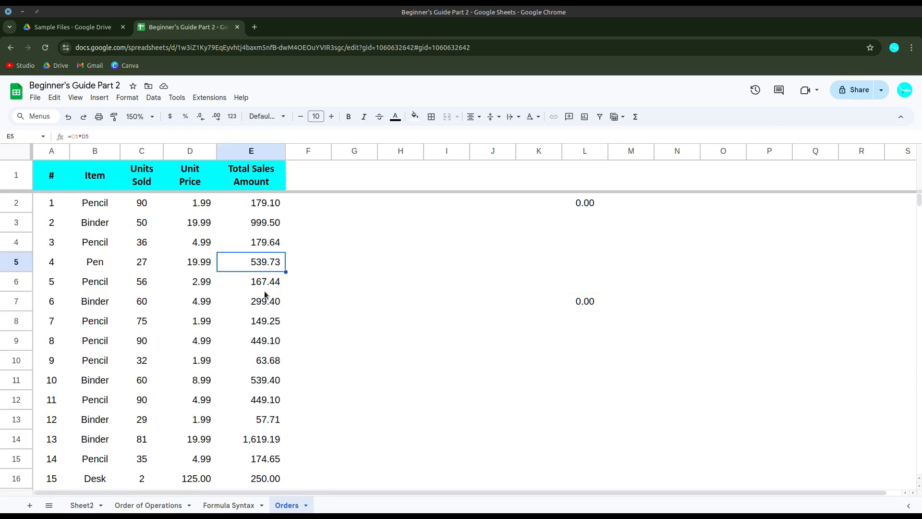
left_click(264, 290)
left_click(270, 307)
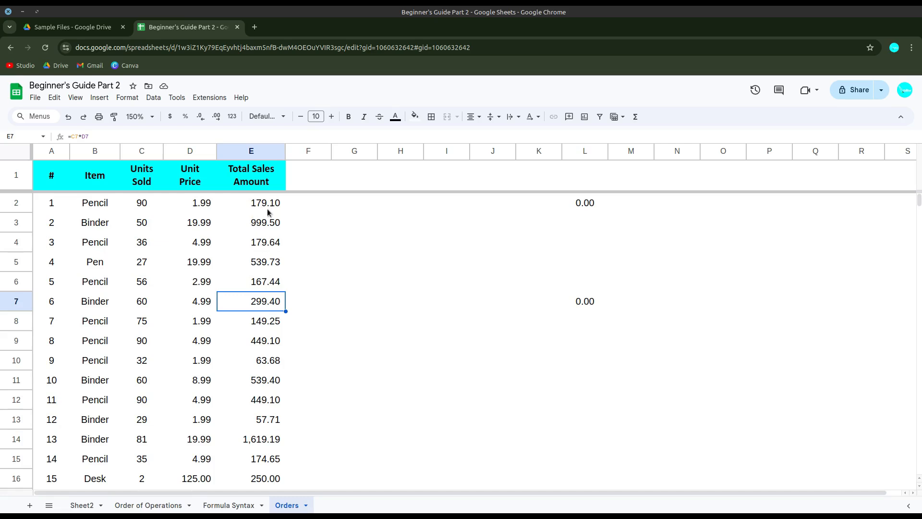
left_click(587, 306)
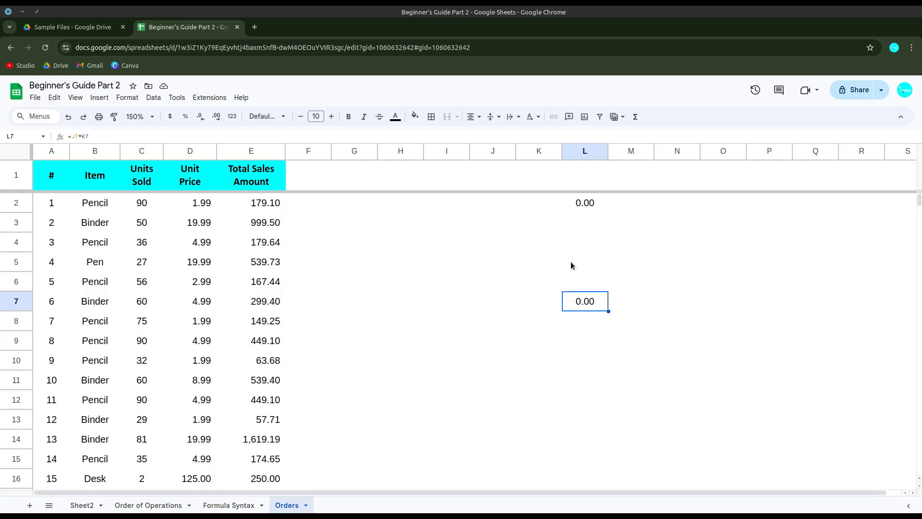
Clear the copied formulas from the range L2:L7
left_click(422, 289)
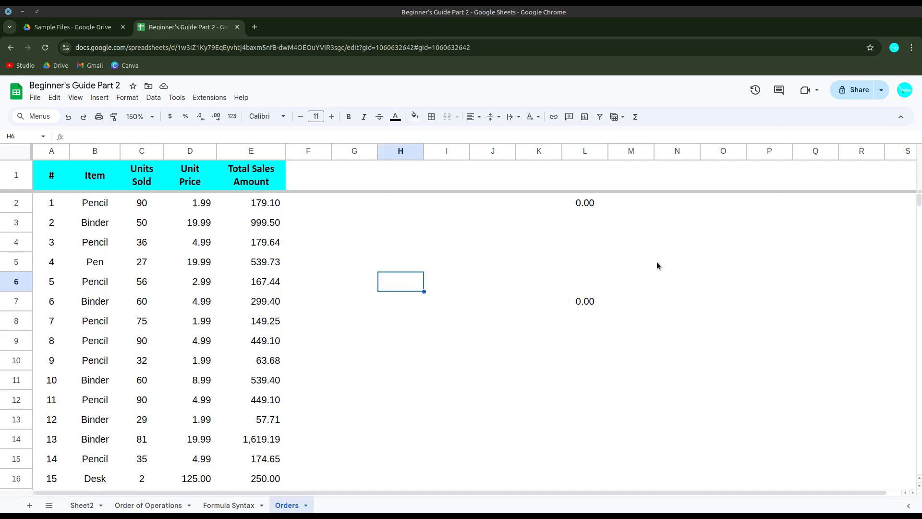
left_click(589, 209)
left_click_drag(589, 209, 586, 304)
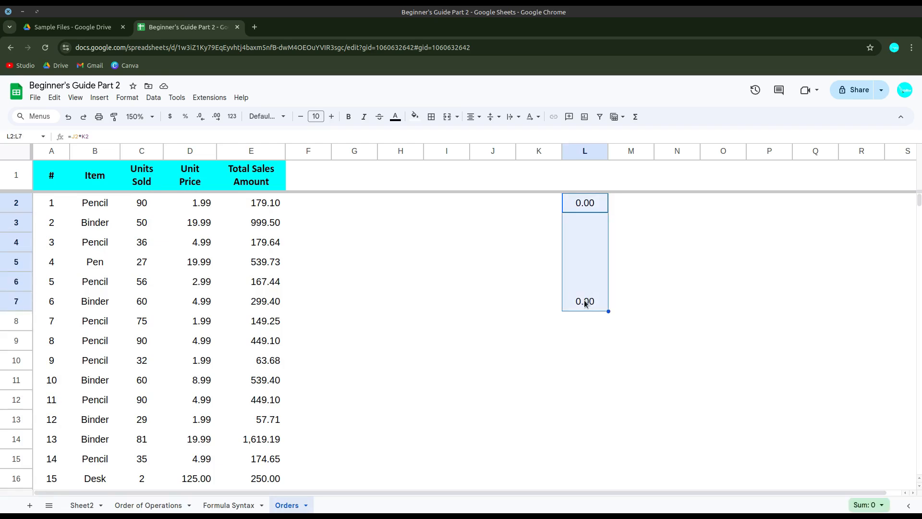
key("Delete")
left_click(475, 299)
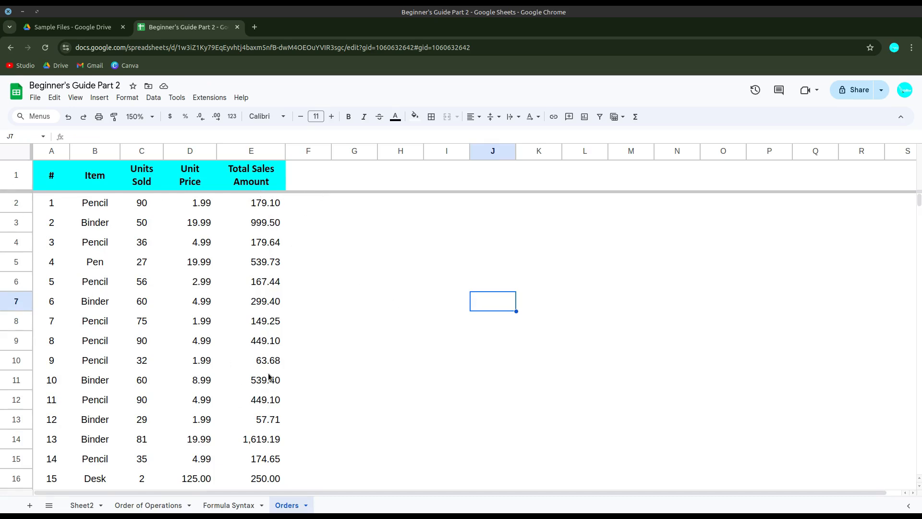
Enter the header Commission Rate in F1, with Rate on a second line within the cell
left_click(318, 183)
type("Commission")
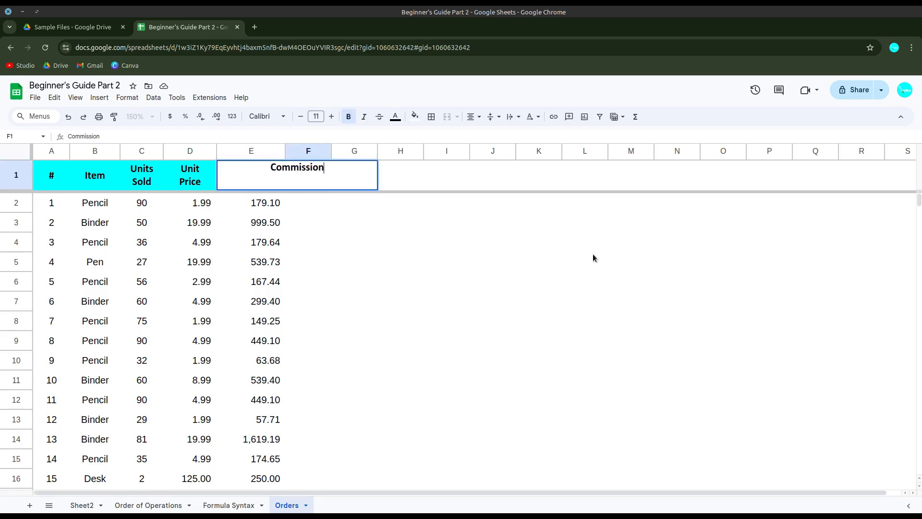
key("Tab")
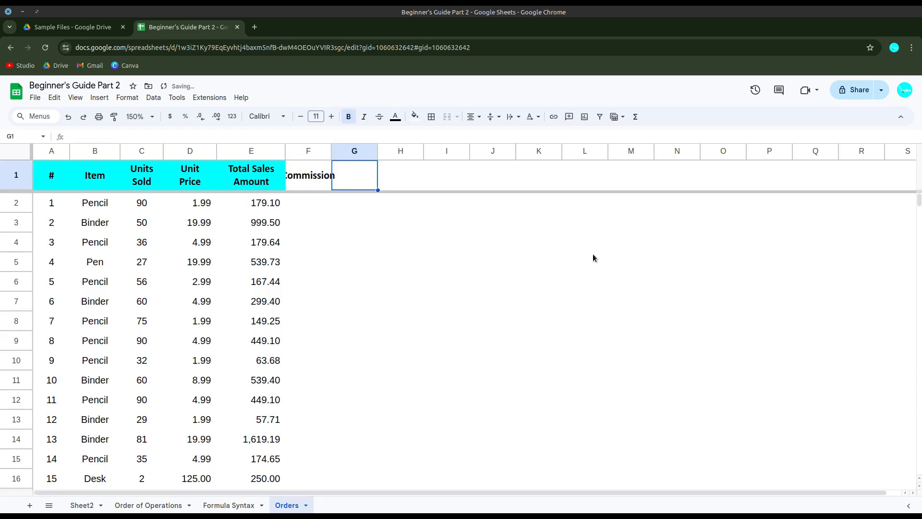
key("Left")
key("Return")
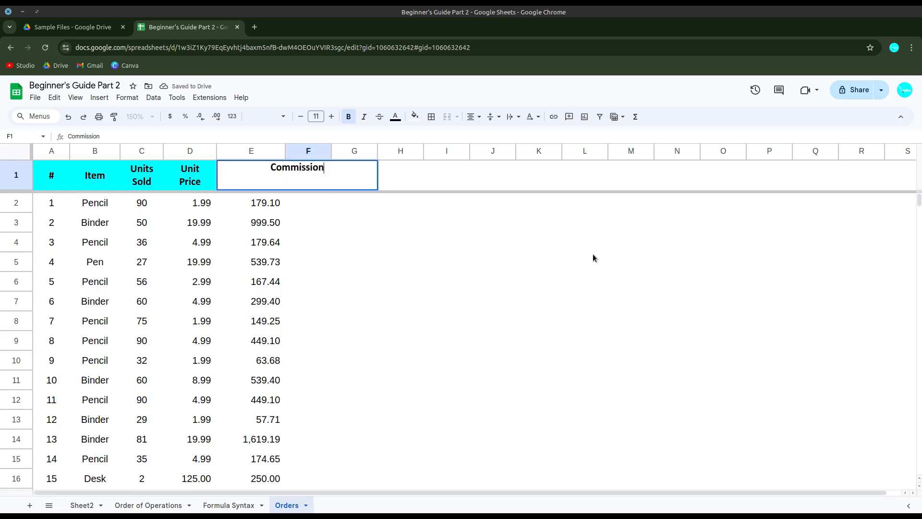
key("alt+Return")
type("Rate")
key("Tab")
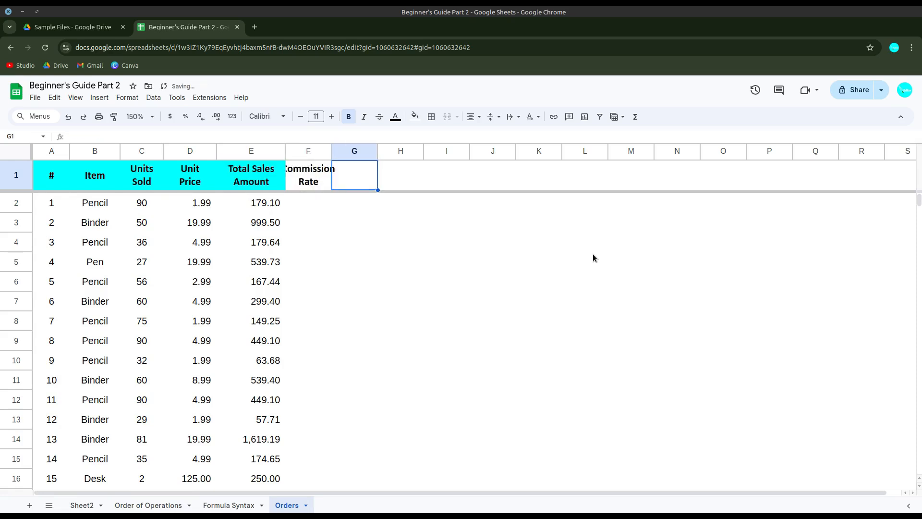
Enter 10% in G1 as the commission rate and widen column F to fit its header
type("10%")
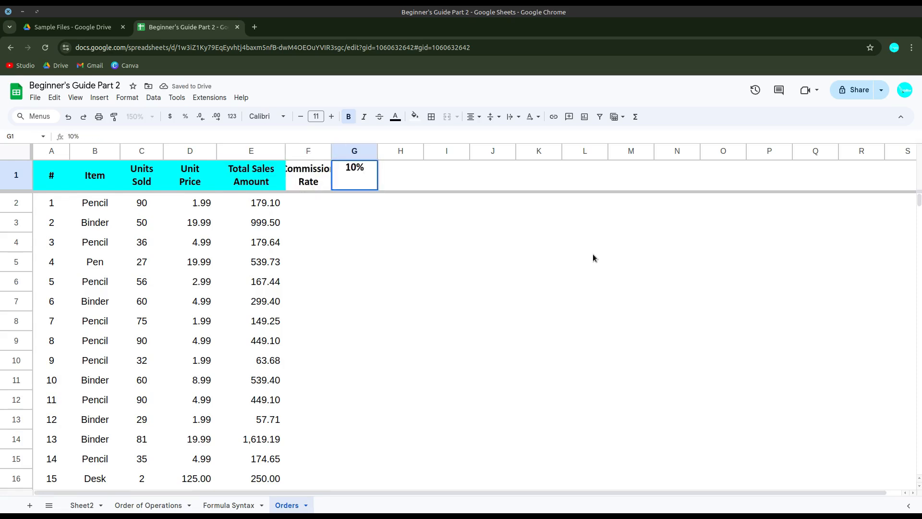
key("Return")
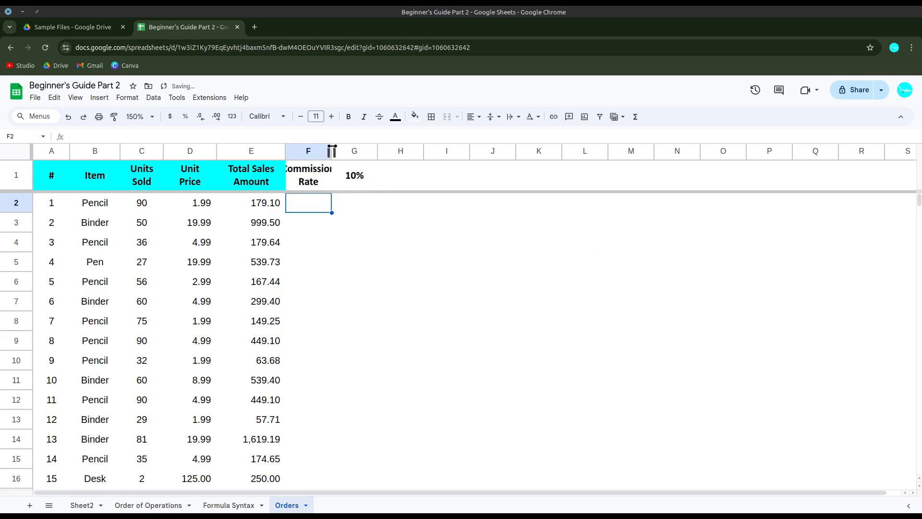
left_click_drag(331, 151, 344, 151)
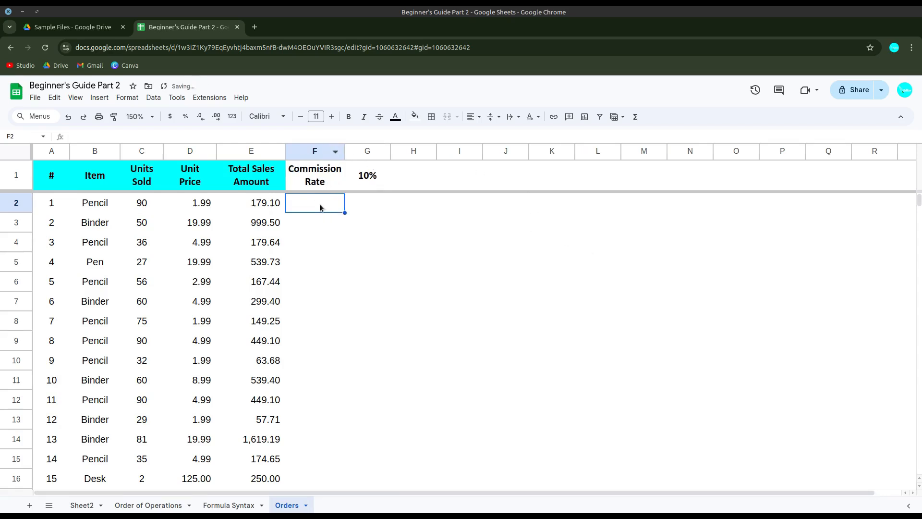
Enter the formula =E2*G1 in G2 to calculate the first order's commission
left_click(358, 202)
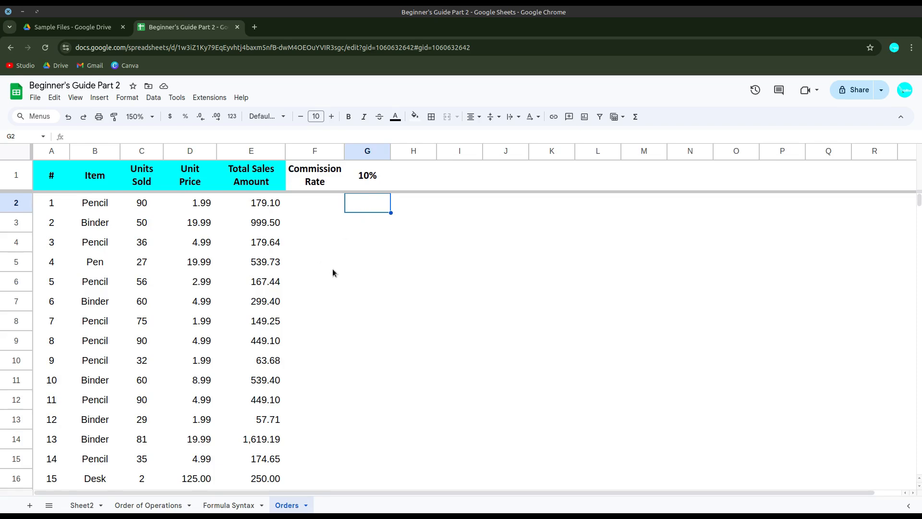
type("=")
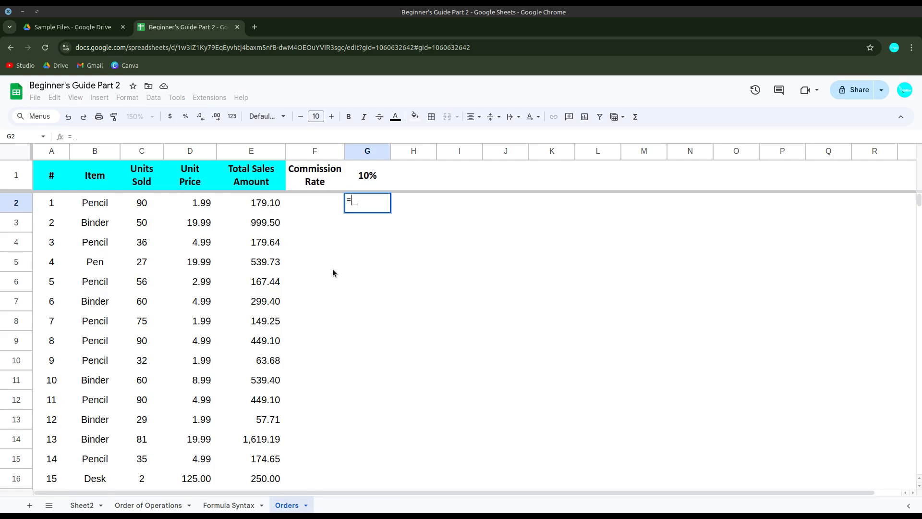
left_click(268, 206)
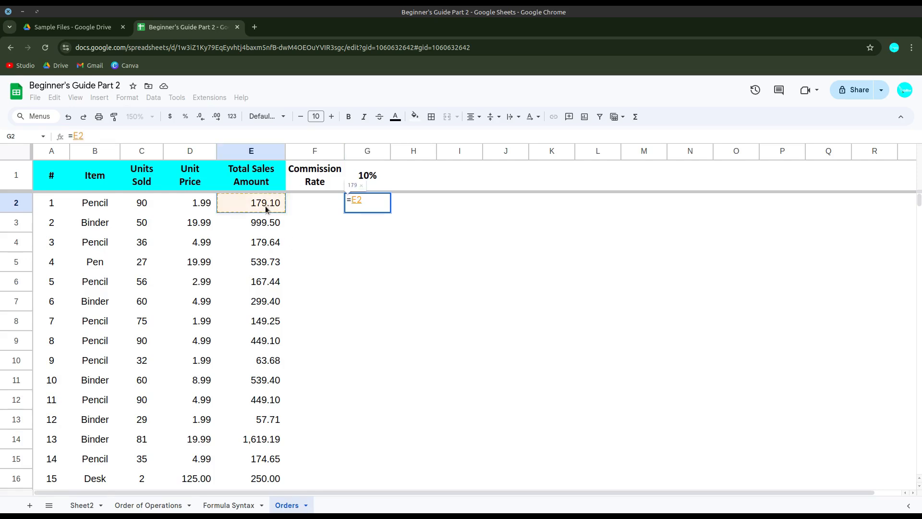
type("*")
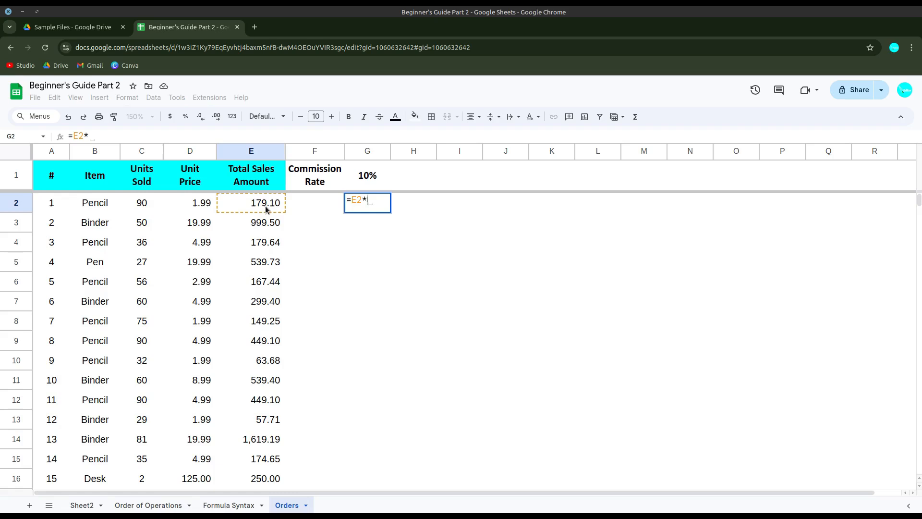
left_click(372, 180)
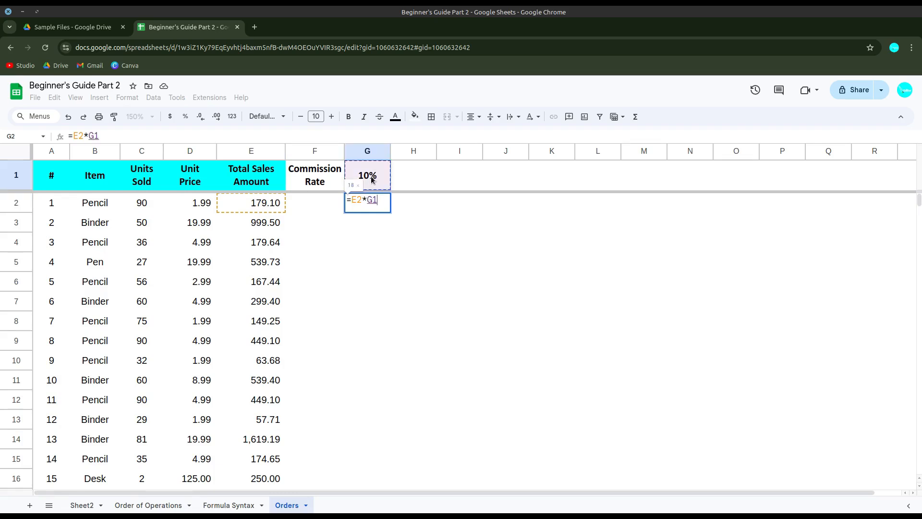
key("Return")
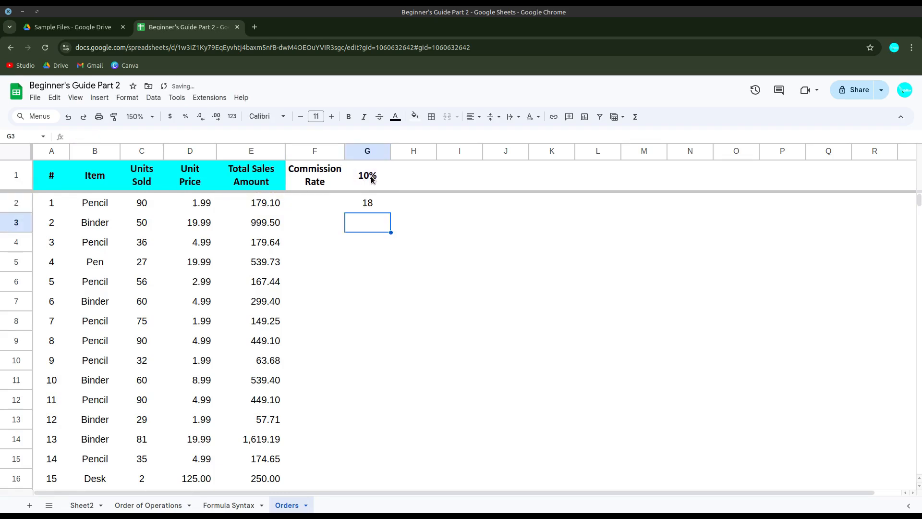
Format the commission in G2 to show two decimal places
left_click(362, 207)
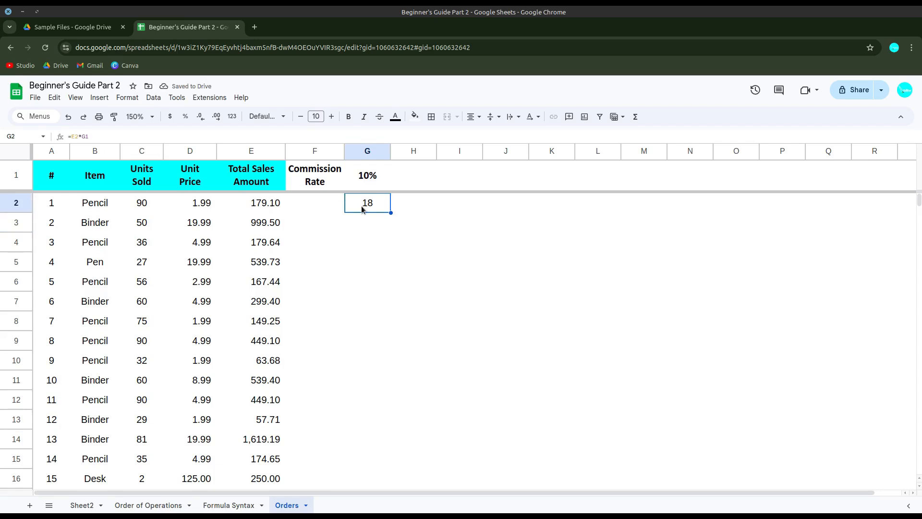
left_click(219, 118)
left_click(218, 119)
left_click(219, 119)
left_click(219, 118)
left_click(201, 119)
left_click(201, 119)
Fill the commission formula from G2 down to G16 and fit column G's width to its contents
left_click_drag(389, 212, 379, 482)
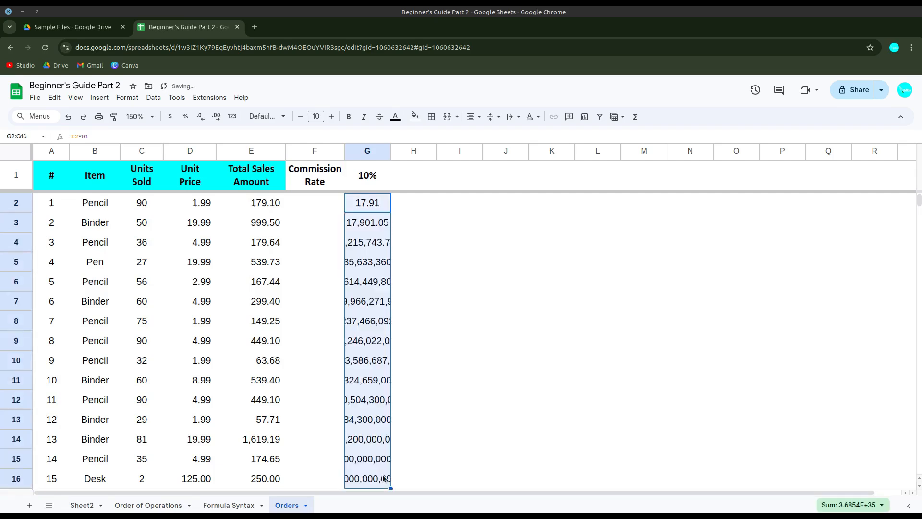
double_click(391, 152)
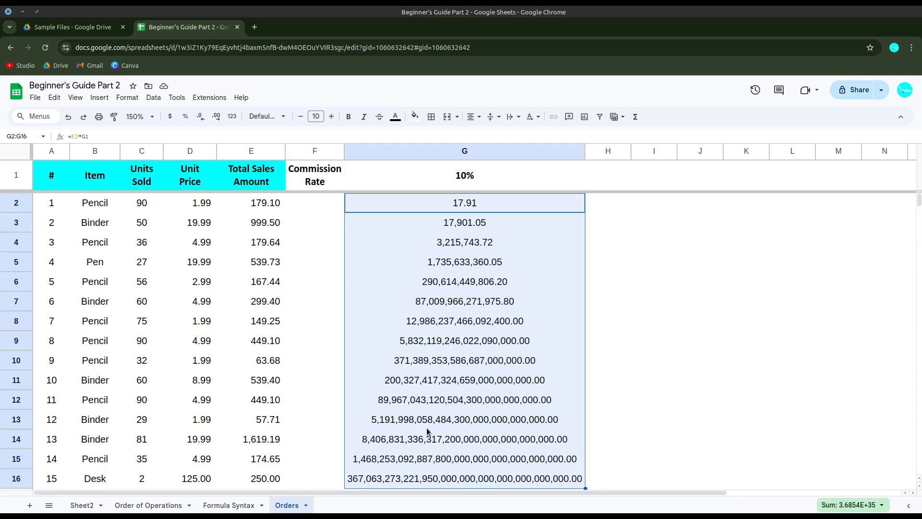
Inspect the formulas in G2, G3, G4 and G8 to compare which cells they reference for the commission rate
left_click(464, 205)
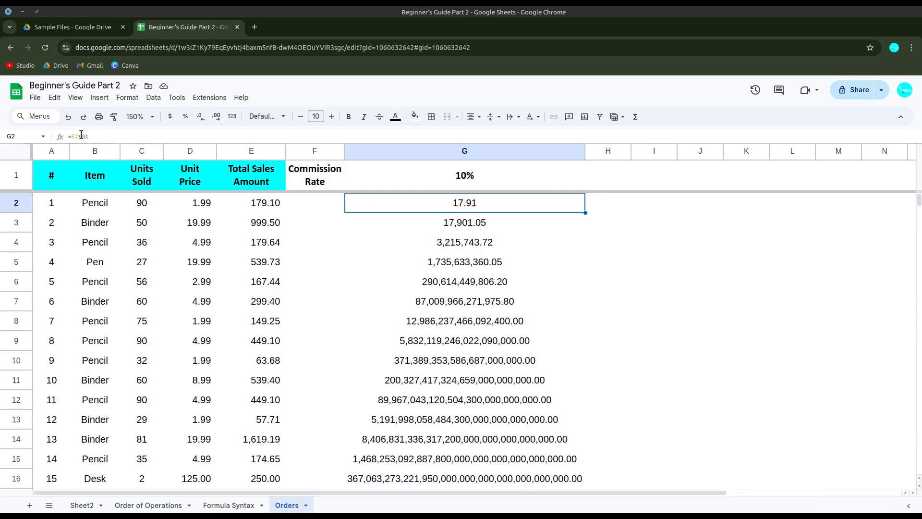
key("F2")
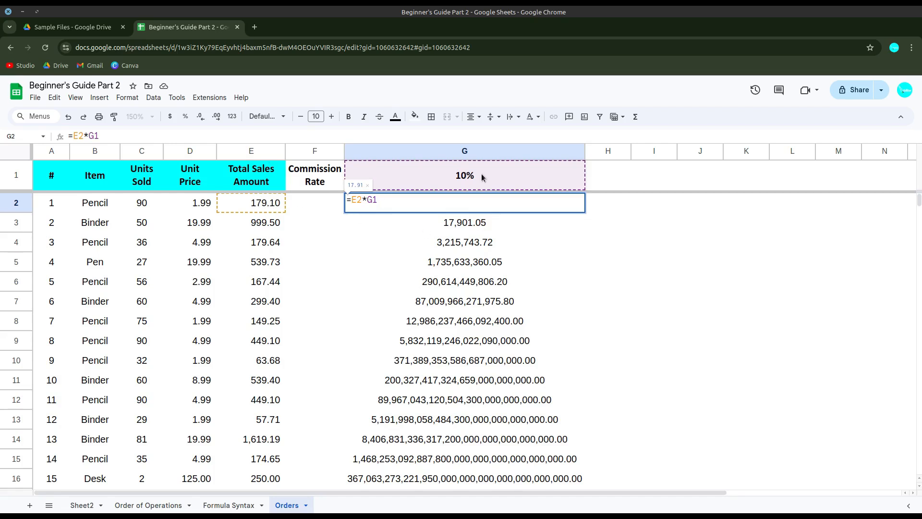
key("Escape")
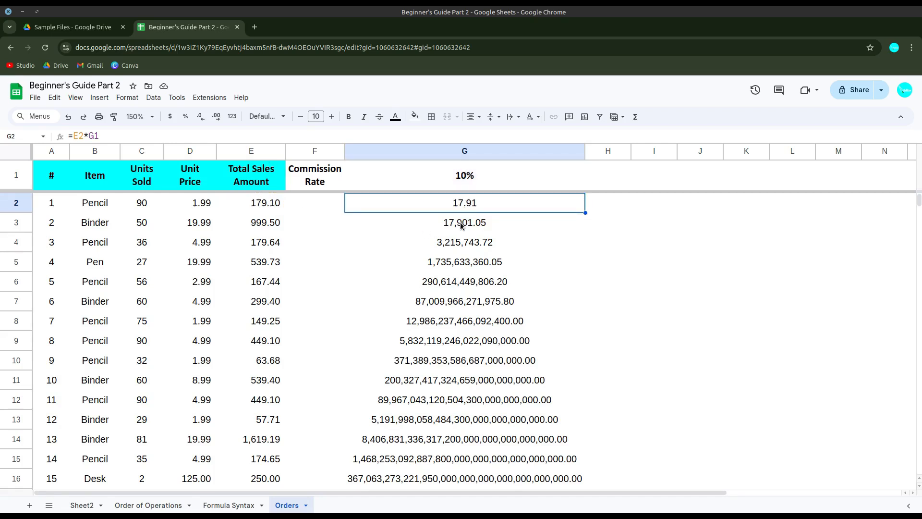
left_click(460, 225)
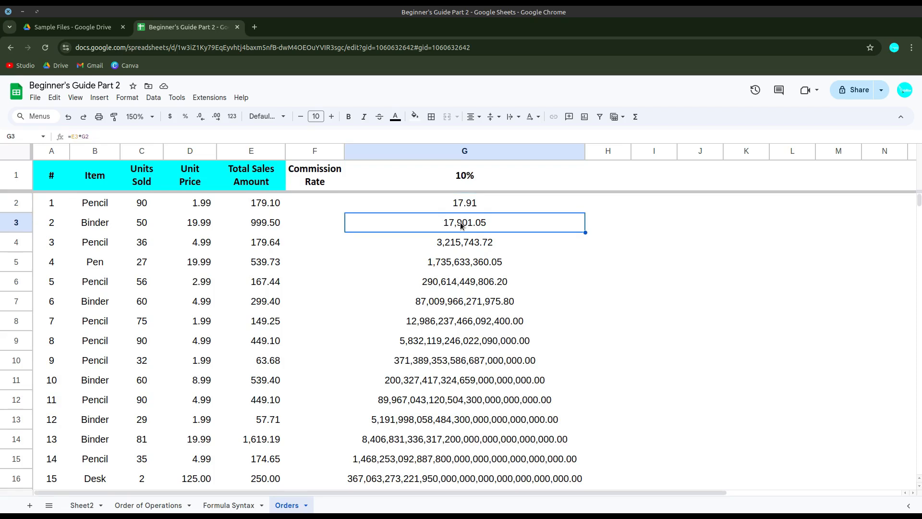
double_click(460, 224)
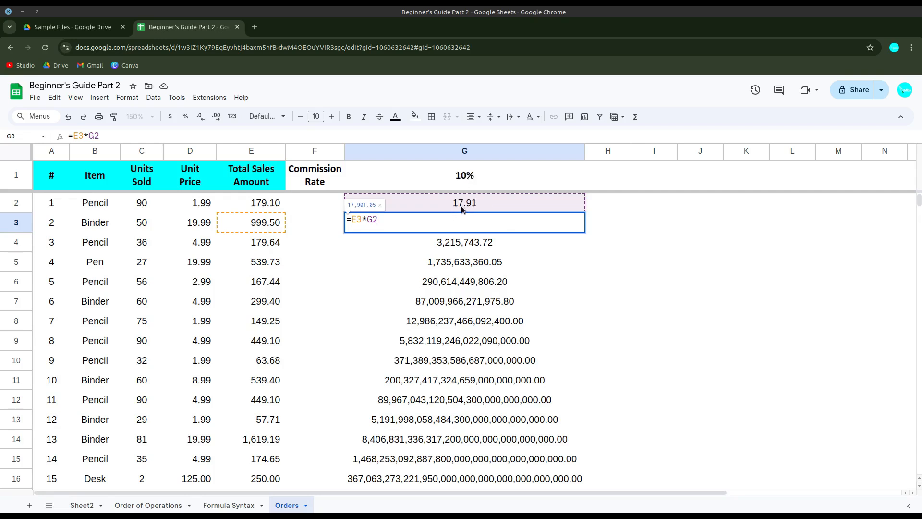
key("Escape")
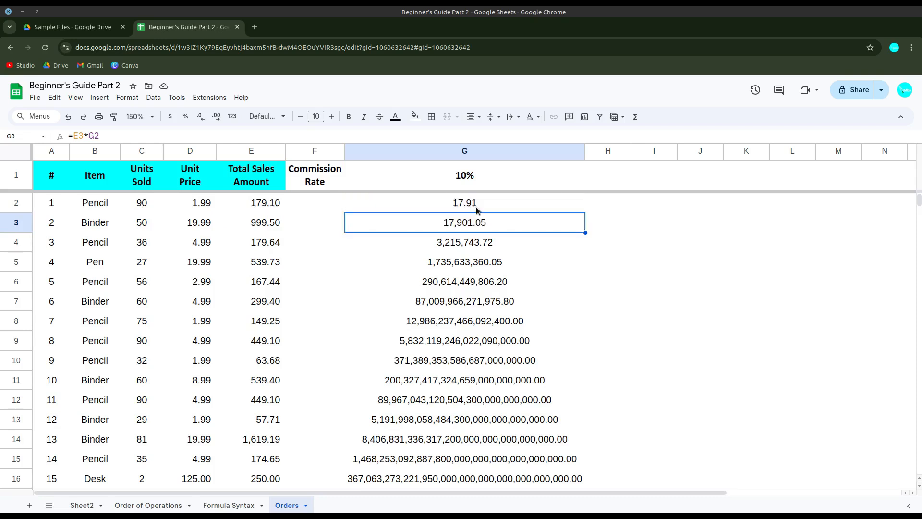
left_click(465, 245)
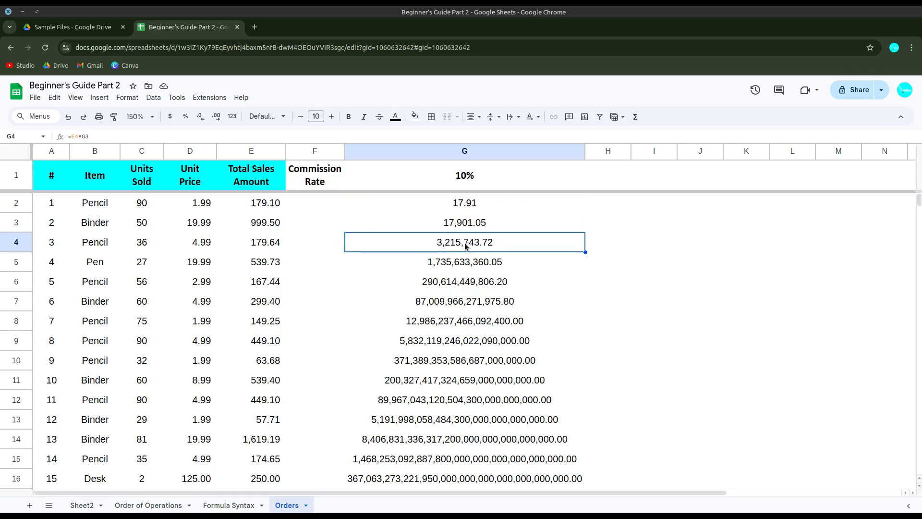
double_click(465, 243)
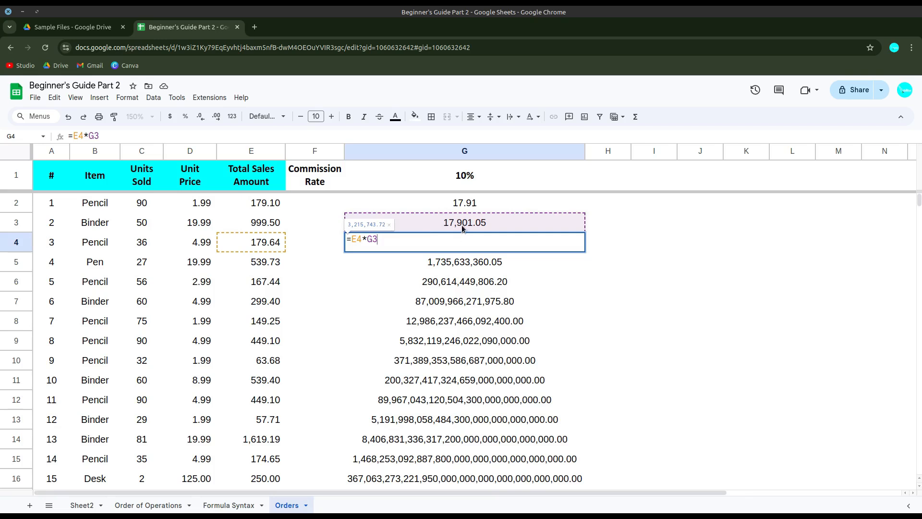
key("Escape")
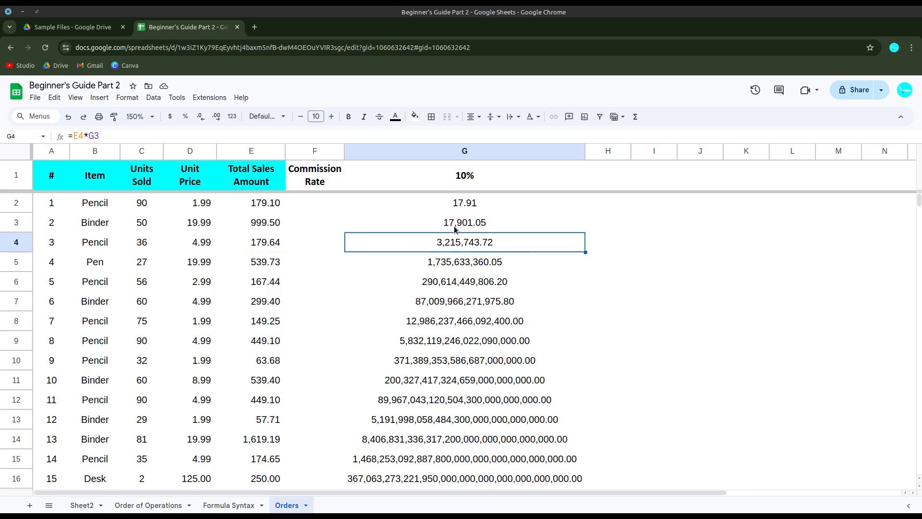
left_click(465, 319)
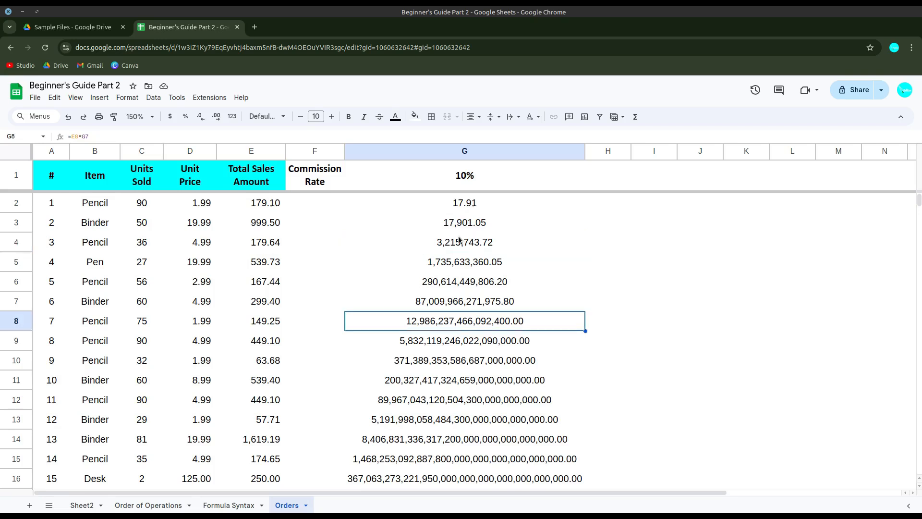
Make the commission rate reference in G2 absolute so the formula reads =E2*$G$1
left_click(464, 209)
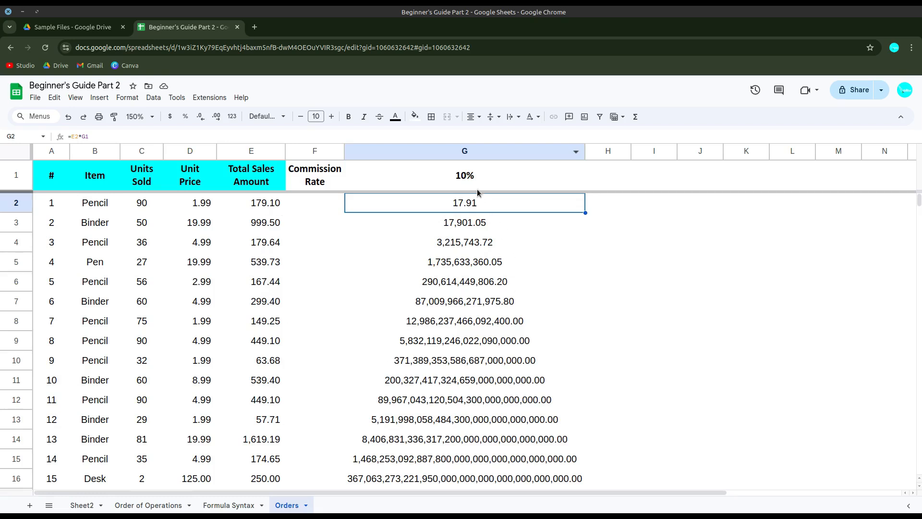
double_click(456, 211)
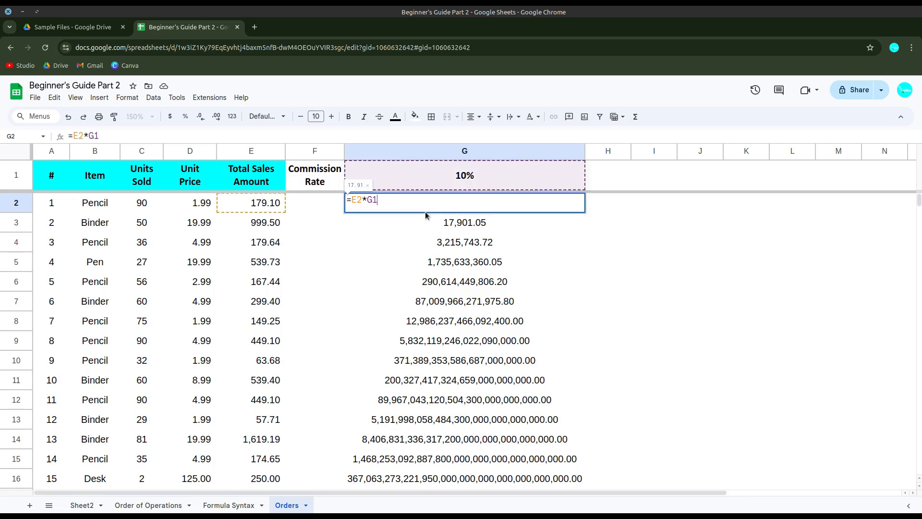
left_click(367, 199)
type("$G$")
key("Return")
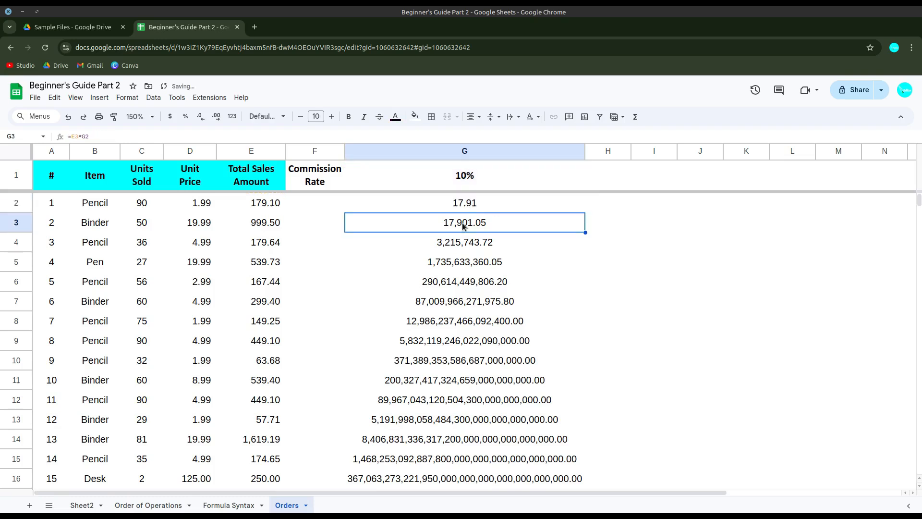
Fill the corrected commission formula from G2 down through G16
left_click(473, 206)
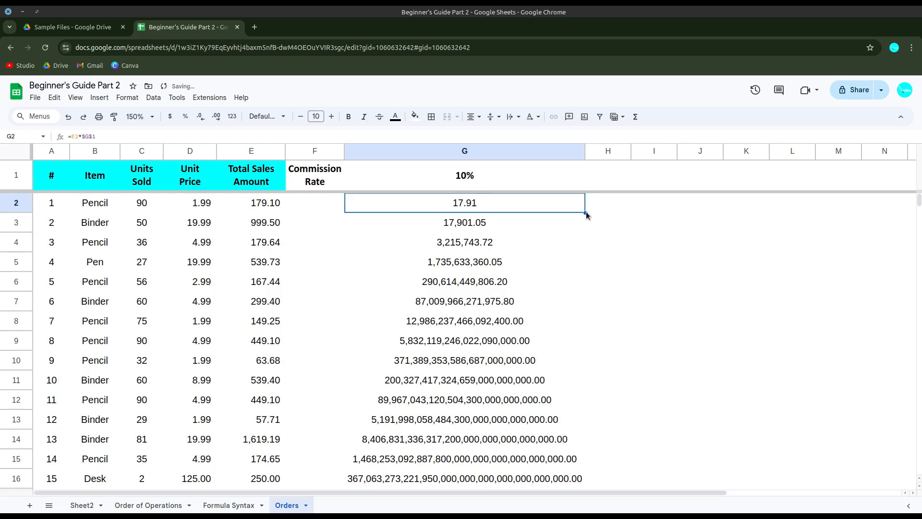
left_click_drag(586, 212, 539, 469)
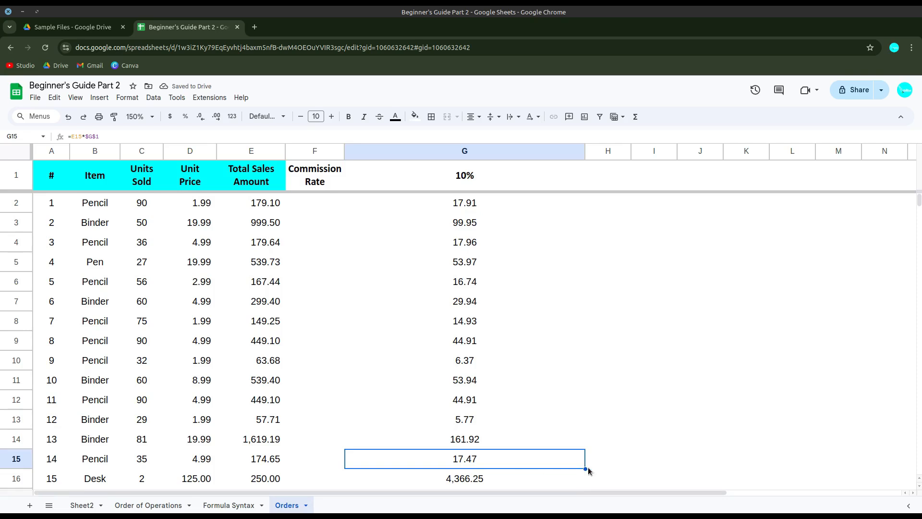
left_click_drag(585, 468, 583, 479)
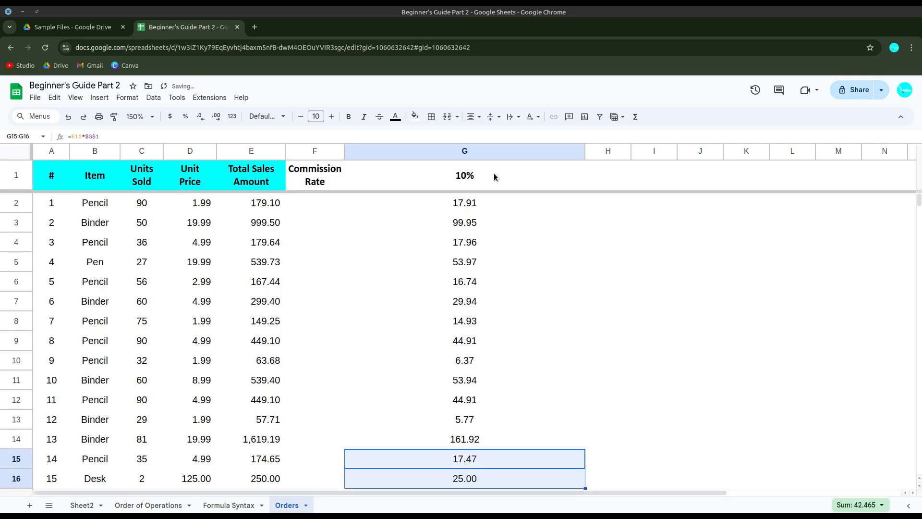
Check the copied formulas in column G, including G2, G3 and G4, for their sales and commission rate references
left_click(474, 199)
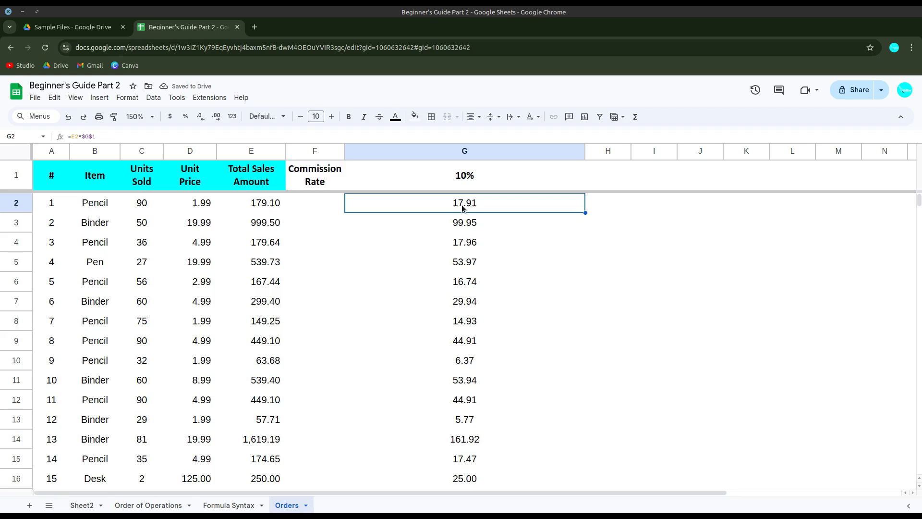
double_click(461, 208)
key("Escape")
left_click(461, 220)
double_click(457, 220)
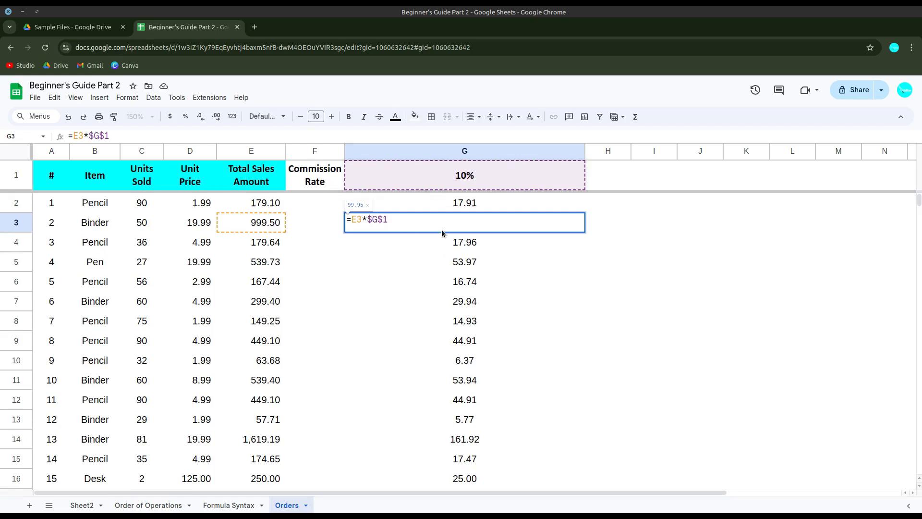
double_click(470, 244)
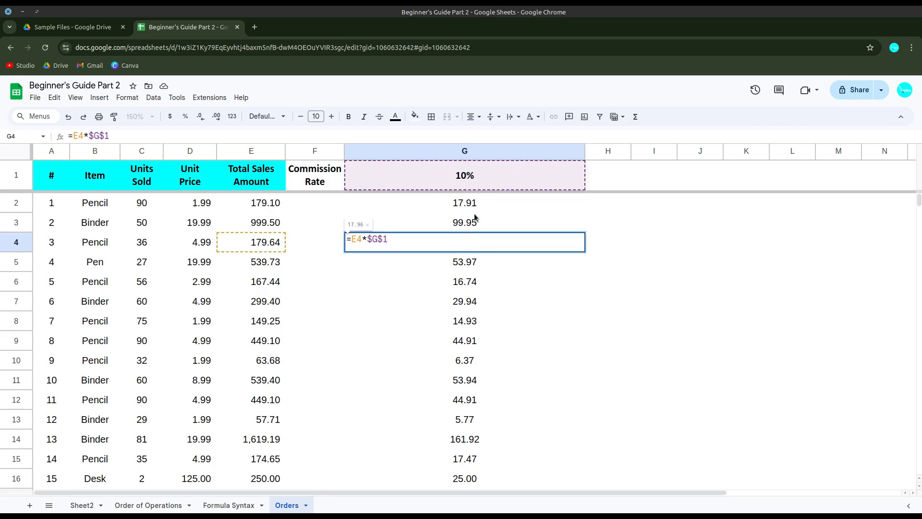
left_click(475, 287)
left_click(556, 337)
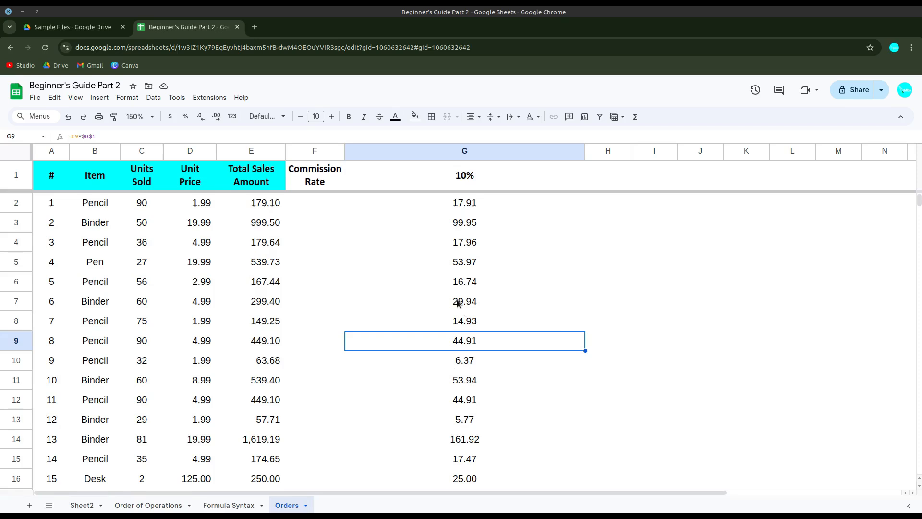
left_click(579, 258)
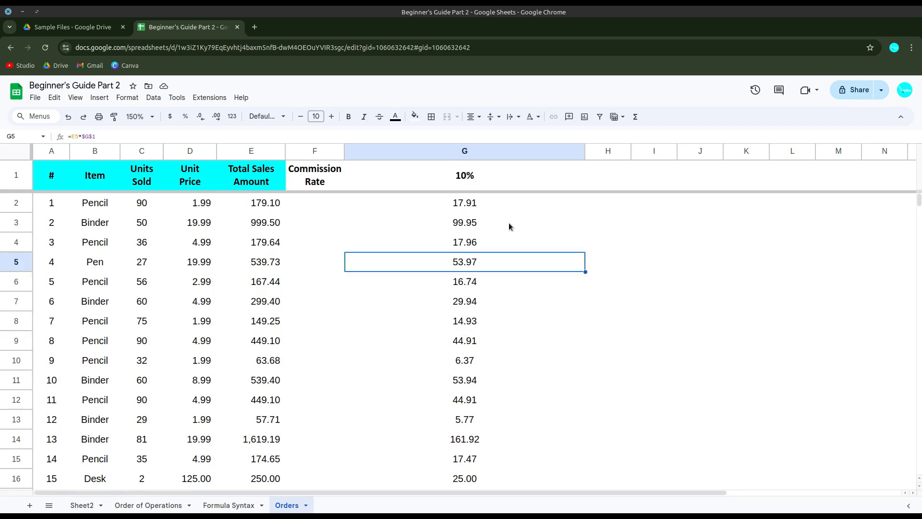
Fit column G's width to its contents and widen it slightly
left_click(468, 184)
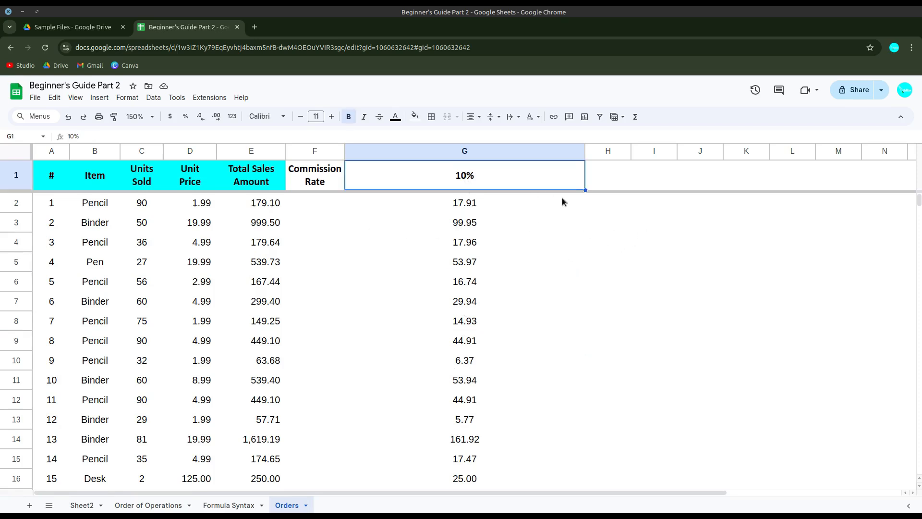
double_click(585, 152)
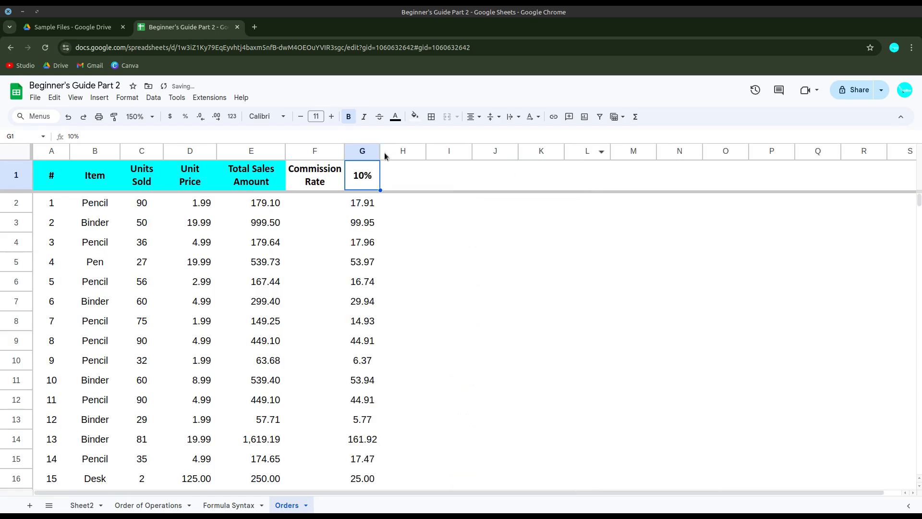
left_click_drag(380, 152, 397, 151)
Enter the additional commission rates 15%, 20%, 25% and 30% in cells H1 through K1
left_click(416, 182)
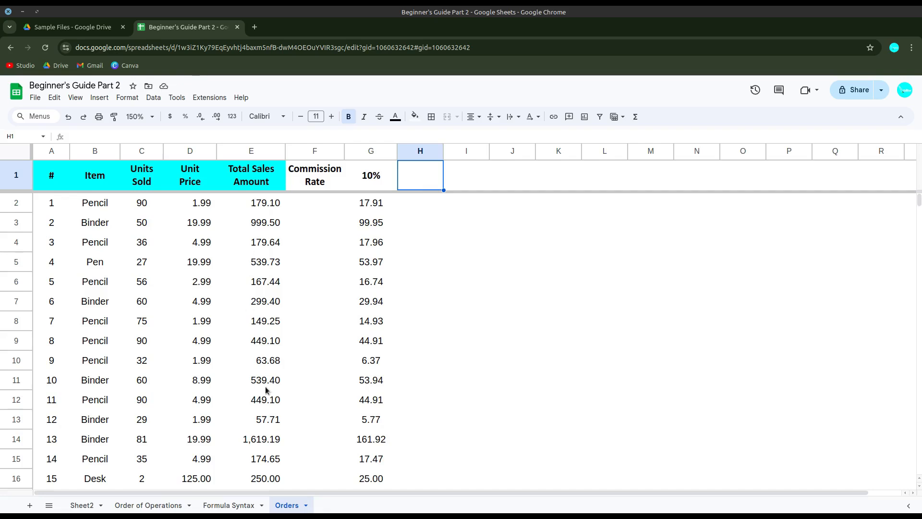
type("15")
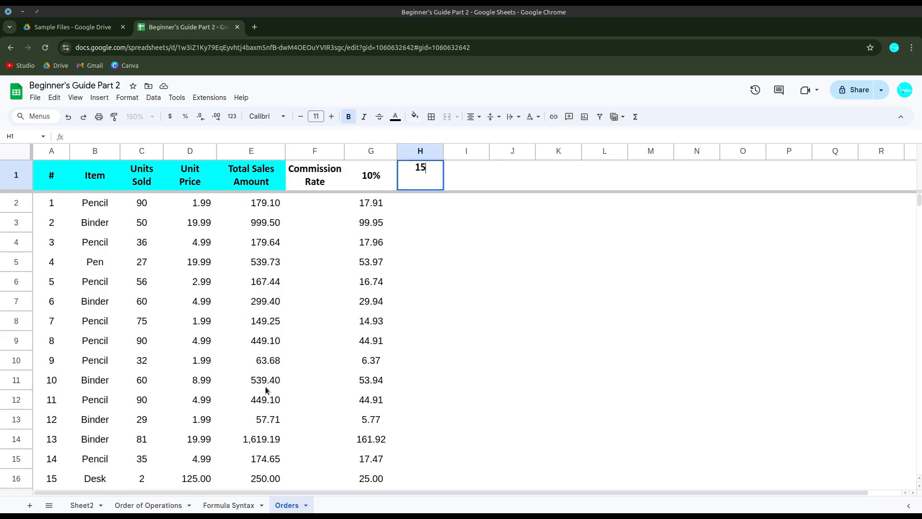
type("%")
key("Tab")
type("20")
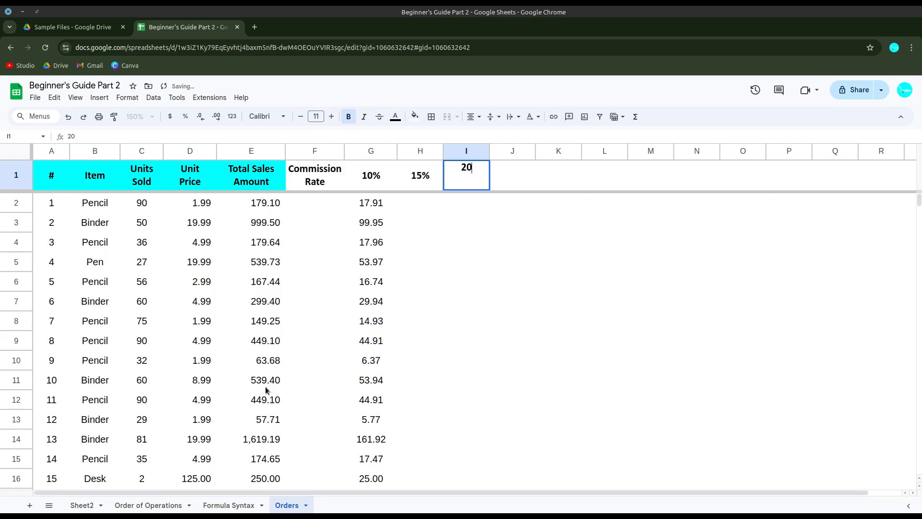
type("%")
key("Tab")
type("2")
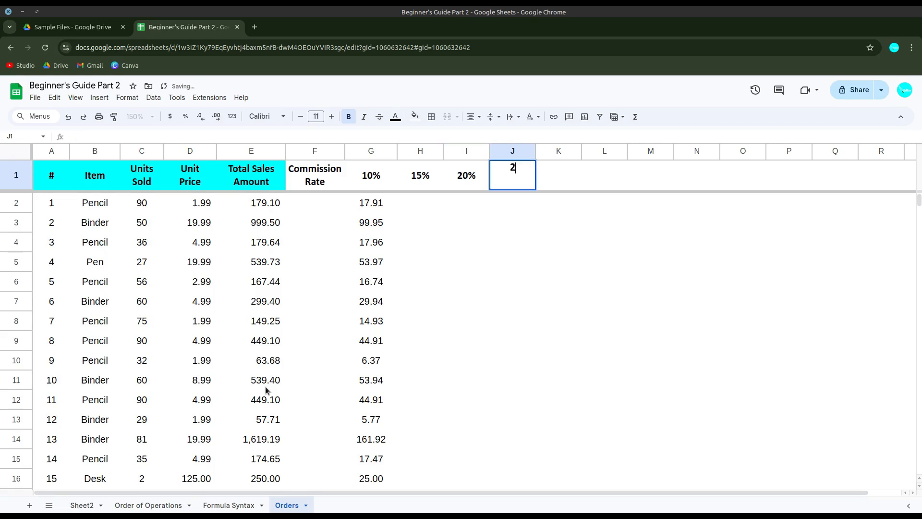
type("5%")
key("Tab")
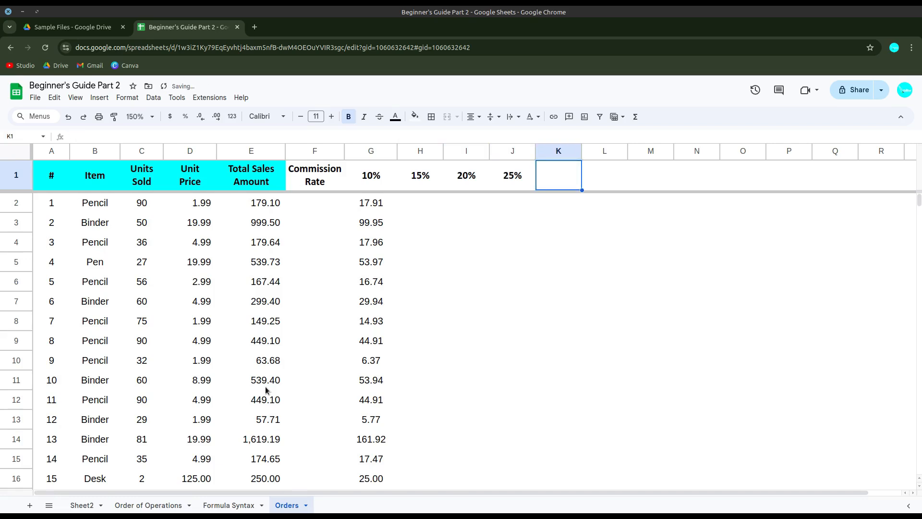
type("30")
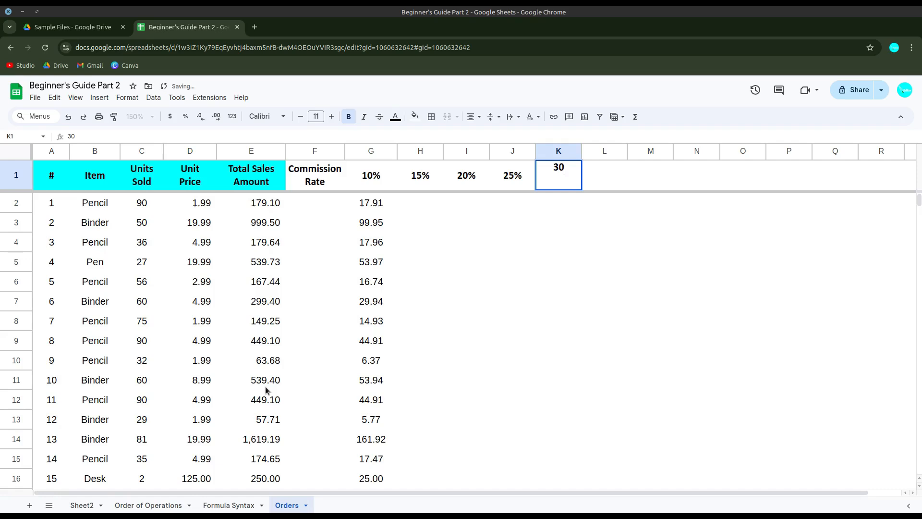
type("%")
key("Return")
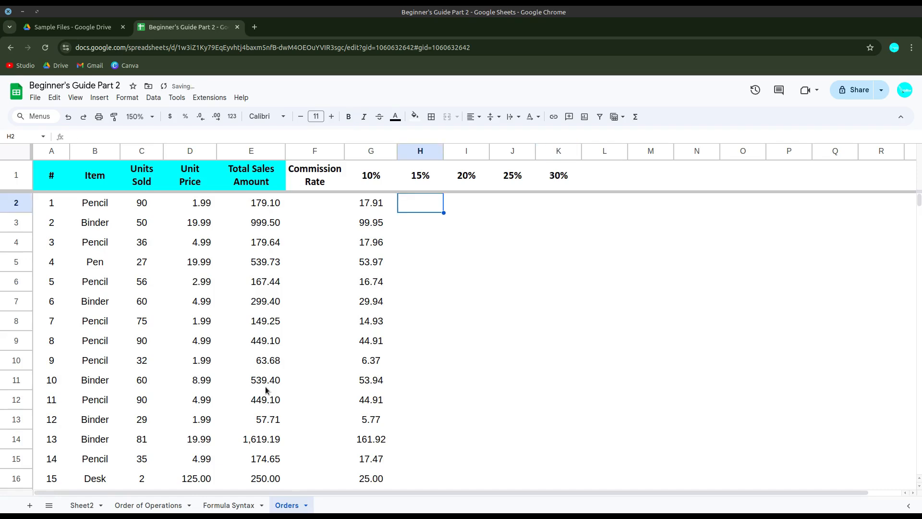
Fill the commission formula from G2 across through K2
left_click(376, 210)
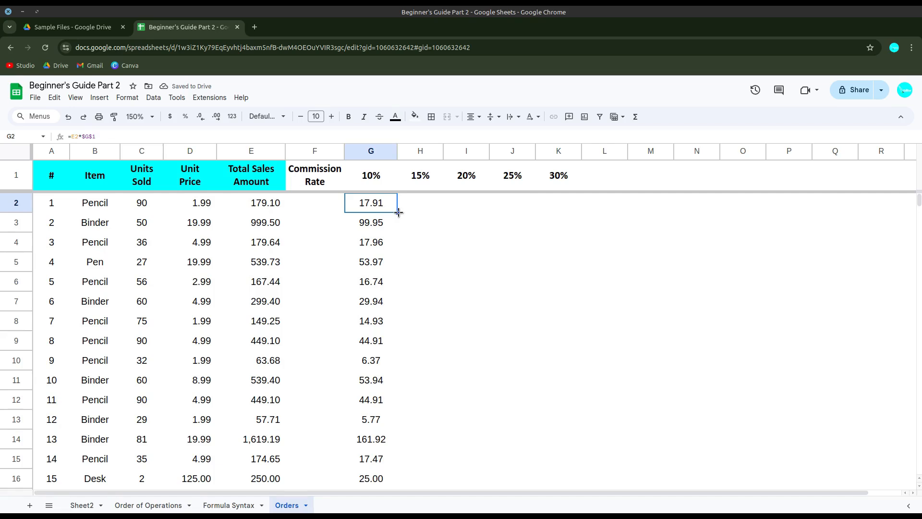
left_click_drag(395, 212, 581, 214)
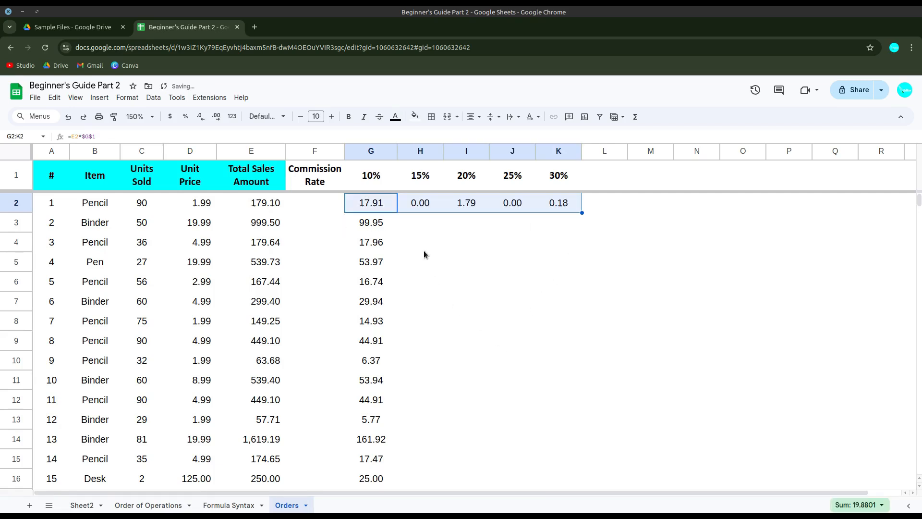
Compare the formulas in G2 and H2 to see which sales and commission rate cells they reference
left_click(419, 206)
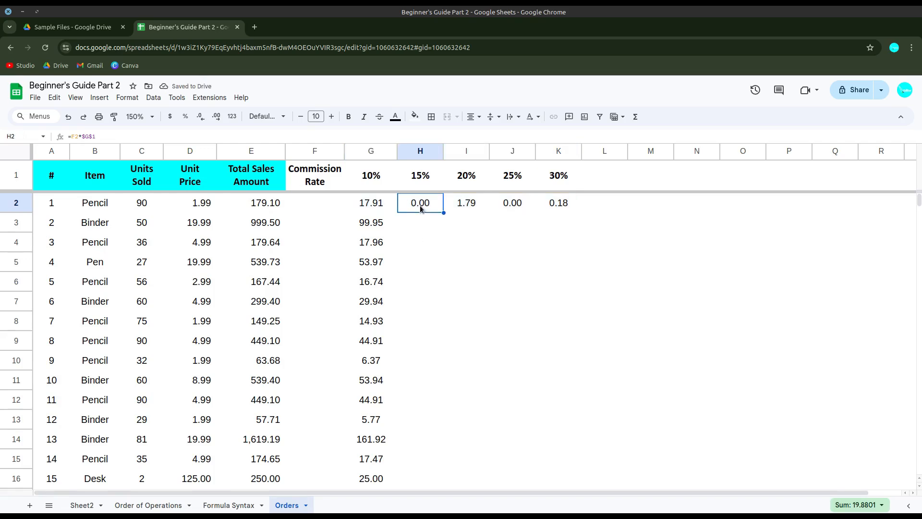
left_click(372, 208)
double_click(371, 208)
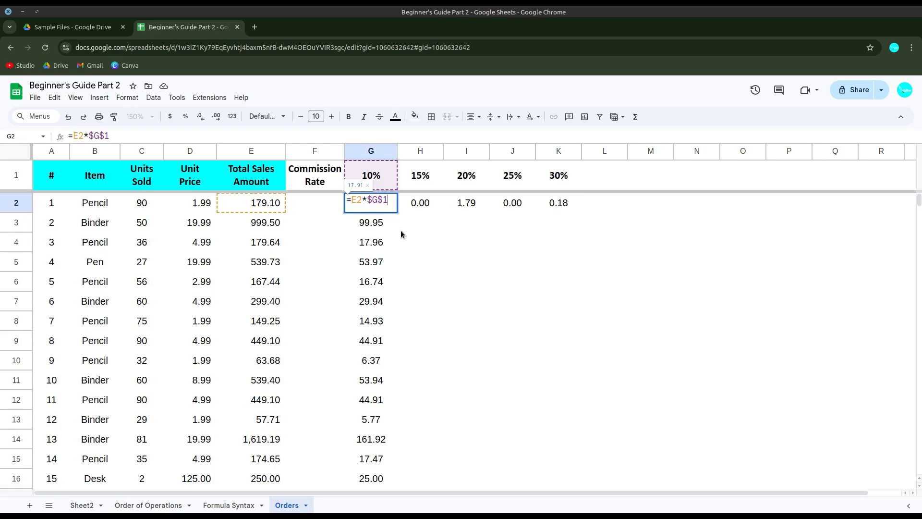
key("Escape")
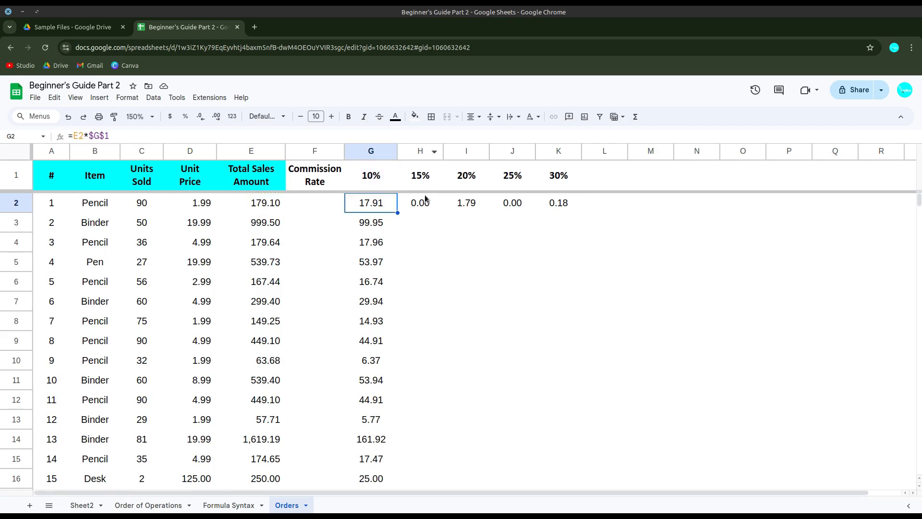
left_click(419, 206)
double_click(420, 204)
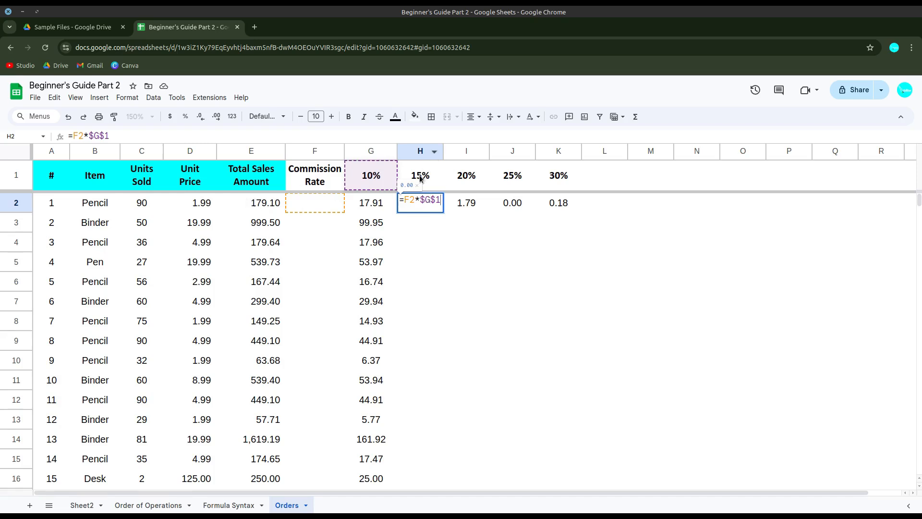
key("Escape")
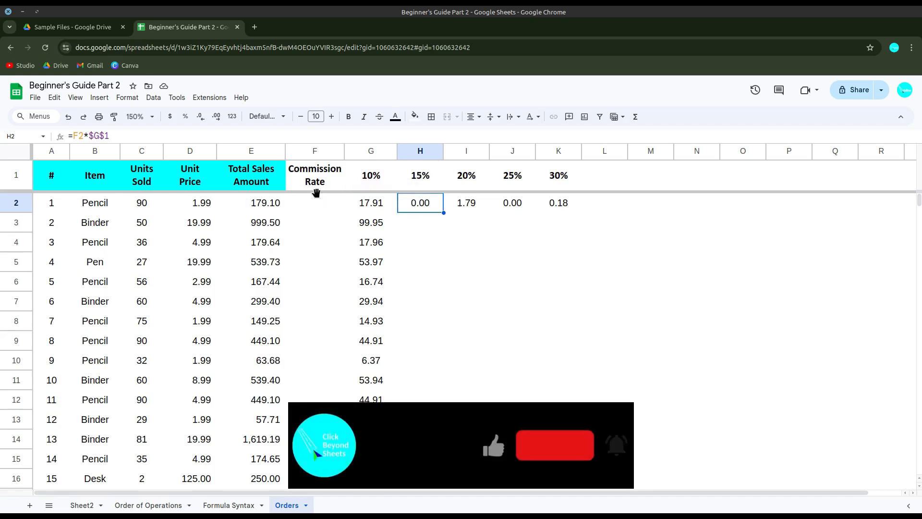
Insert one blank row above the header row
right_click(17, 176)
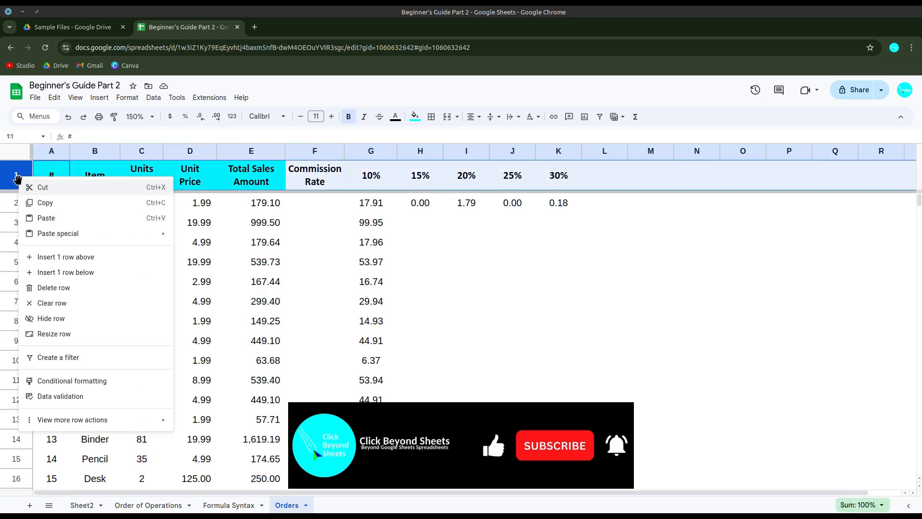
left_click(76, 256)
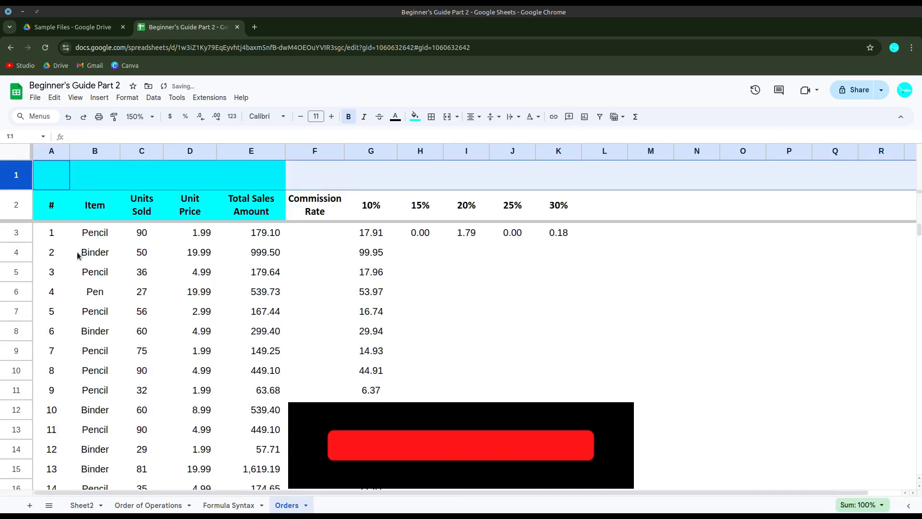
left_click(402, 278)
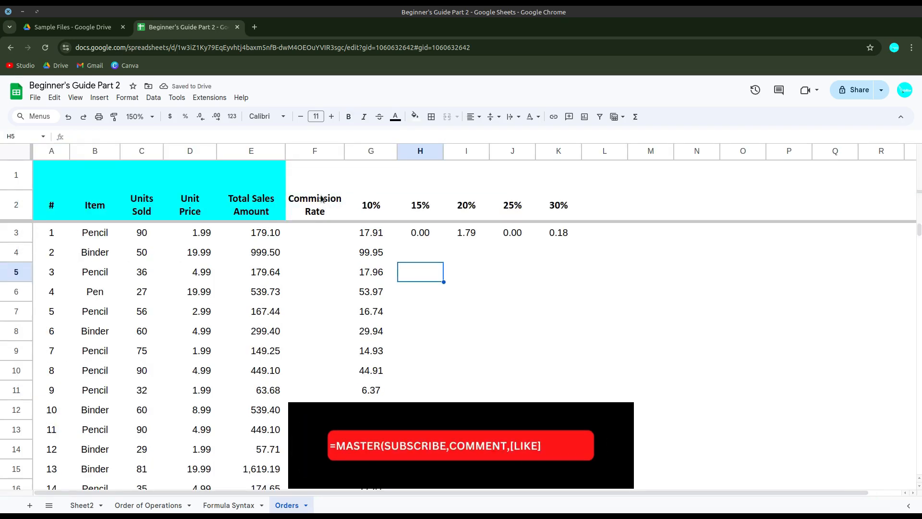
Move the Commission Rate heading to G1 and merge cells G1 through K1 above the rates
left_click(326, 194)
left_click_drag(326, 194, 382, 178)
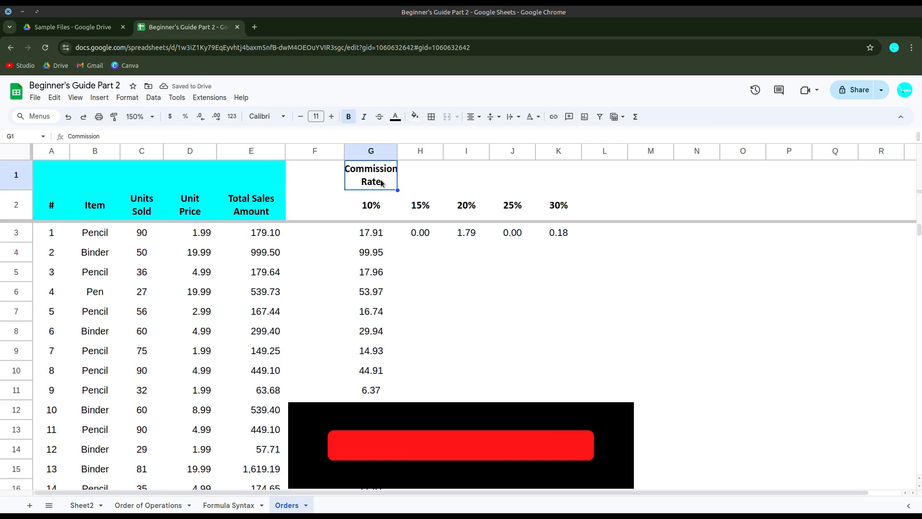
left_click_drag(391, 182, 547, 192)
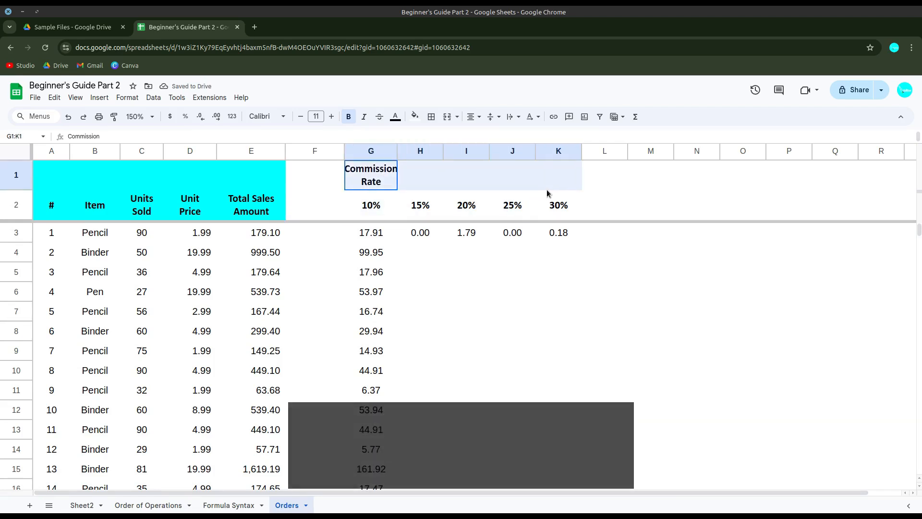
left_click(447, 117)
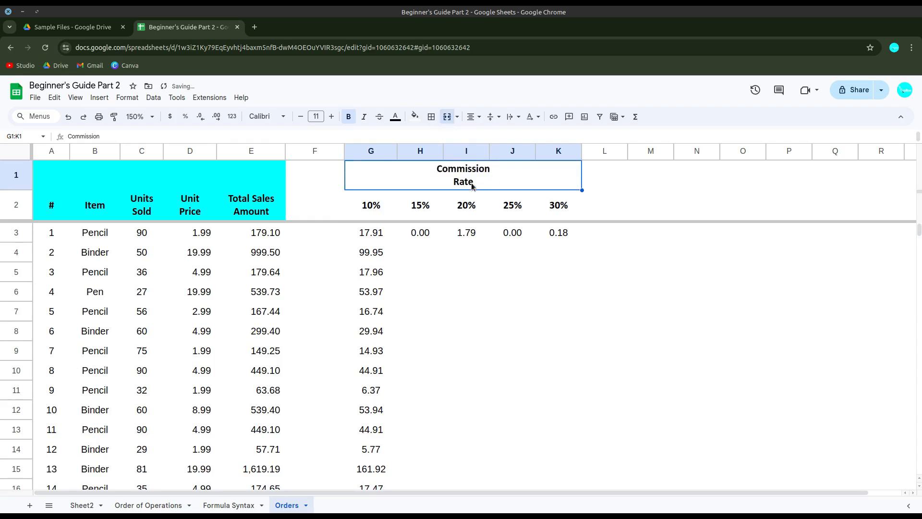
Remove the line break in the merged heading so it reads Commission Rate on a single line
double_click(472, 186)
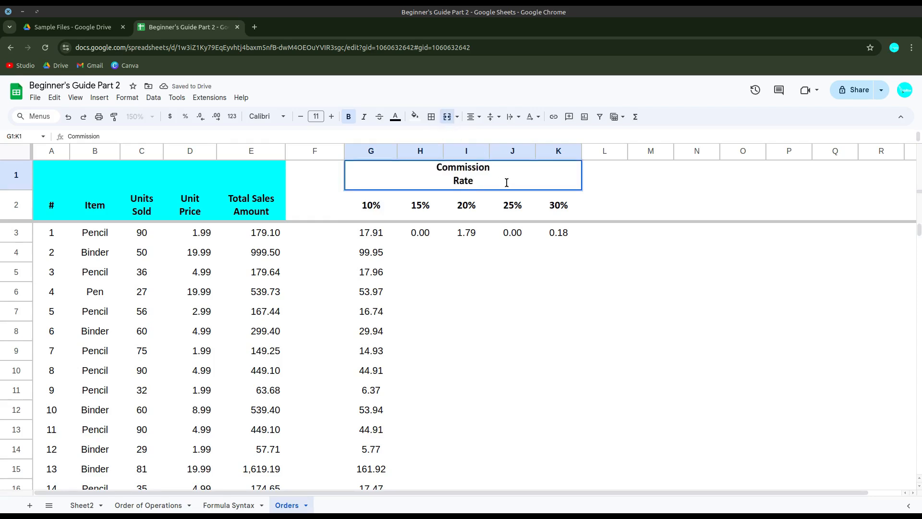
key("Right")
key("Right")
key("Right")
key("BackSpace")
key("Return")
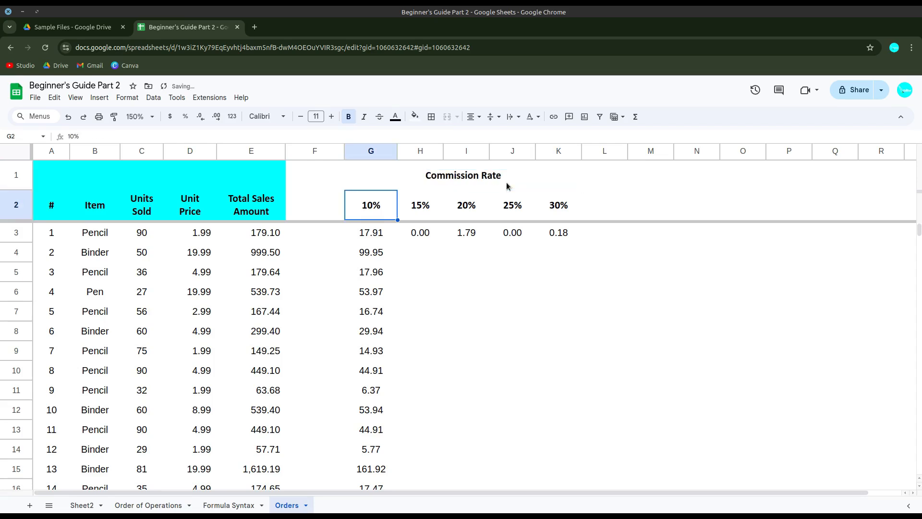
Delete the empty column F between Total Sales Amount and the 10% rate column
left_click(312, 152)
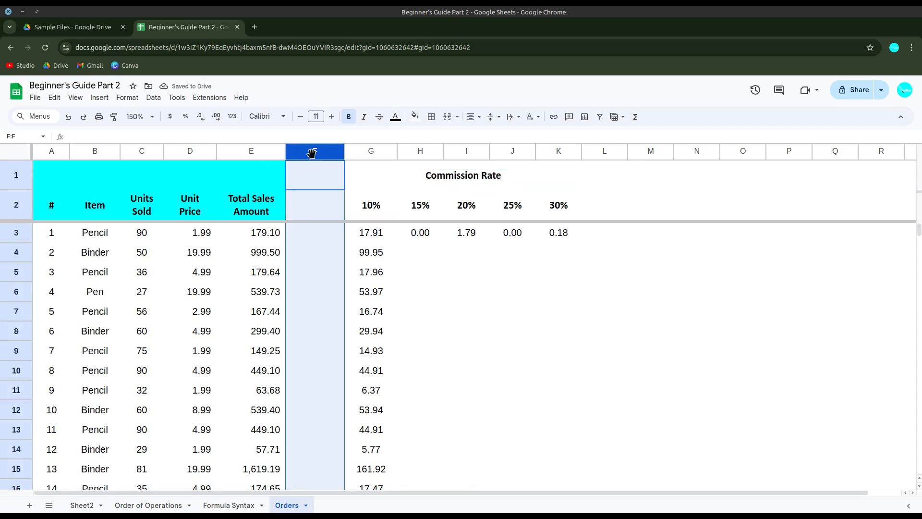
right_click(311, 152)
left_click(344, 258)
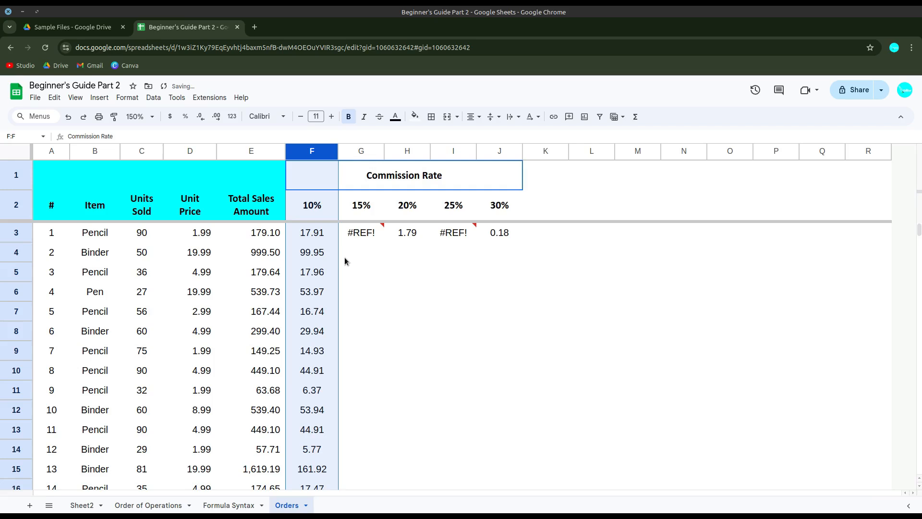
left_click(419, 303)
Inspect the formulas in G3 and F3 for their sales and commission rate references
left_click(362, 234)
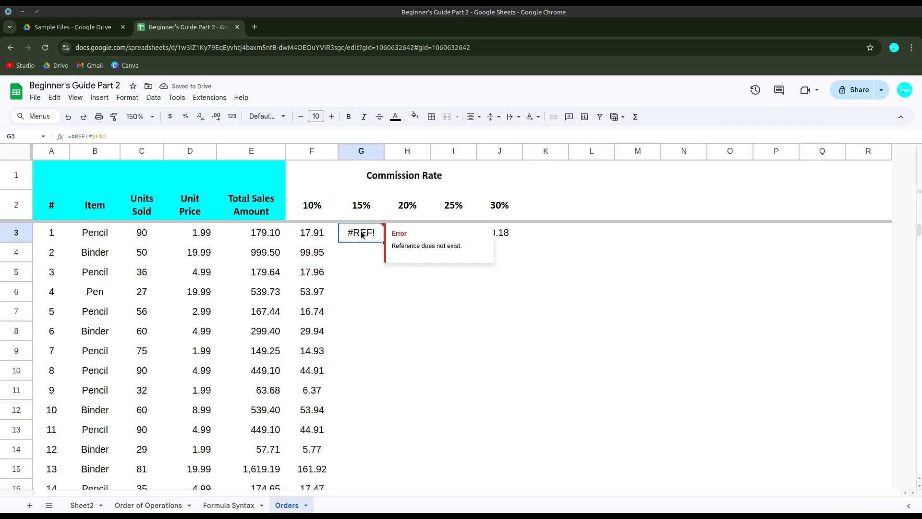
double_click(323, 233)
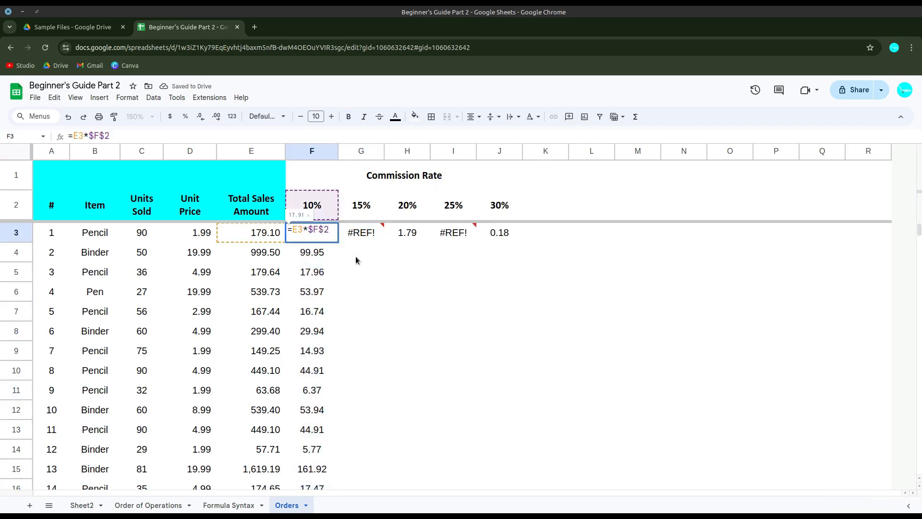
key("Escape")
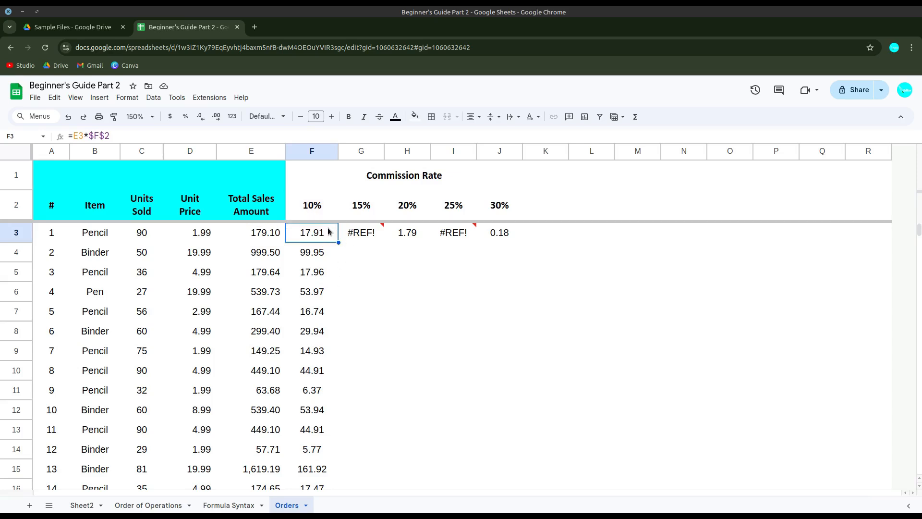
Clear the incorrectly copied commission formulas from G3 through J3
left_click_drag(365, 234, 499, 232)
key("Delete")
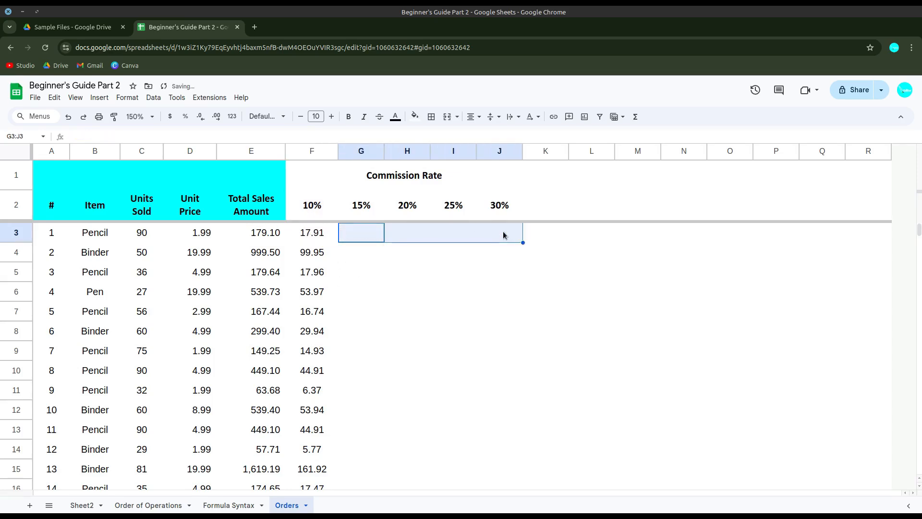
left_click_drag(433, 333, 422, 329)
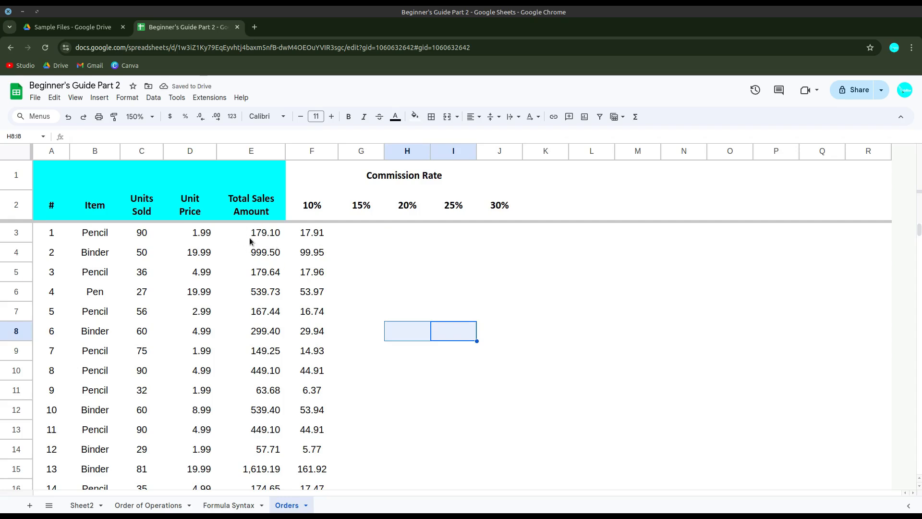
left_click(250, 239)
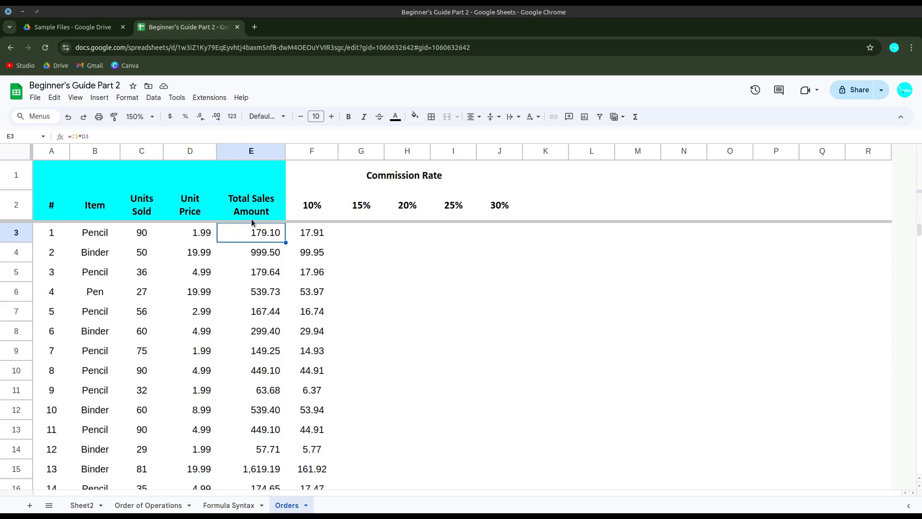
left_click(313, 236)
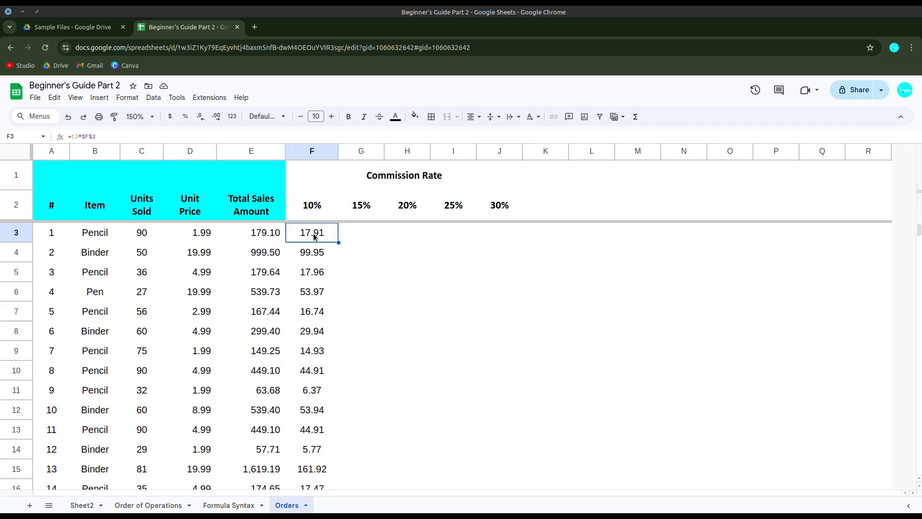
double_click(316, 235)
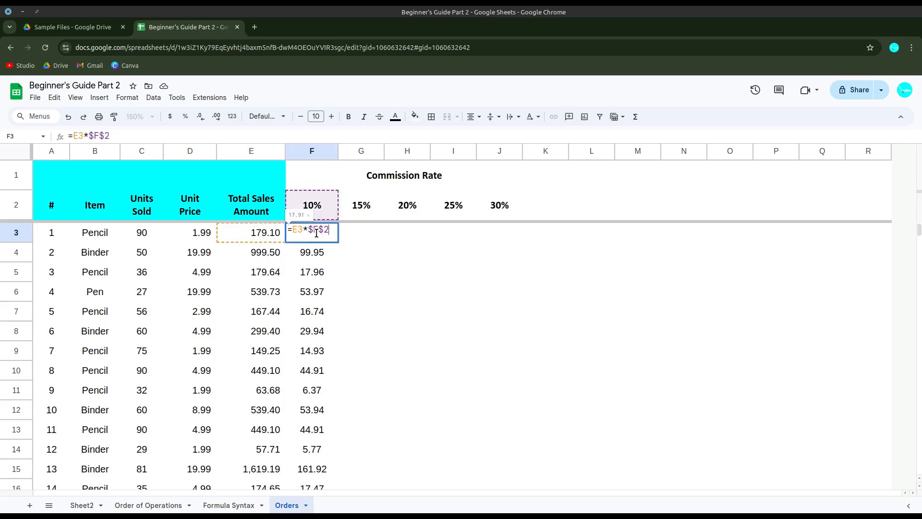
left_click(295, 229)
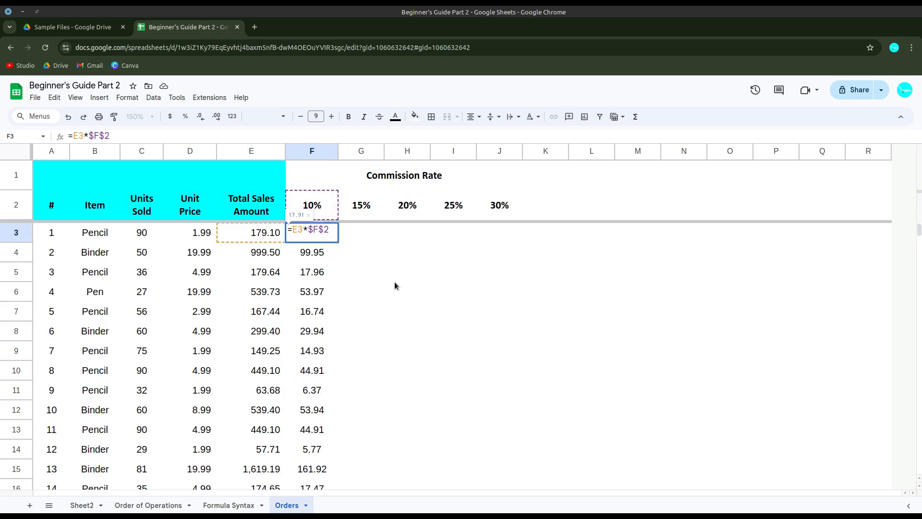
type("$")
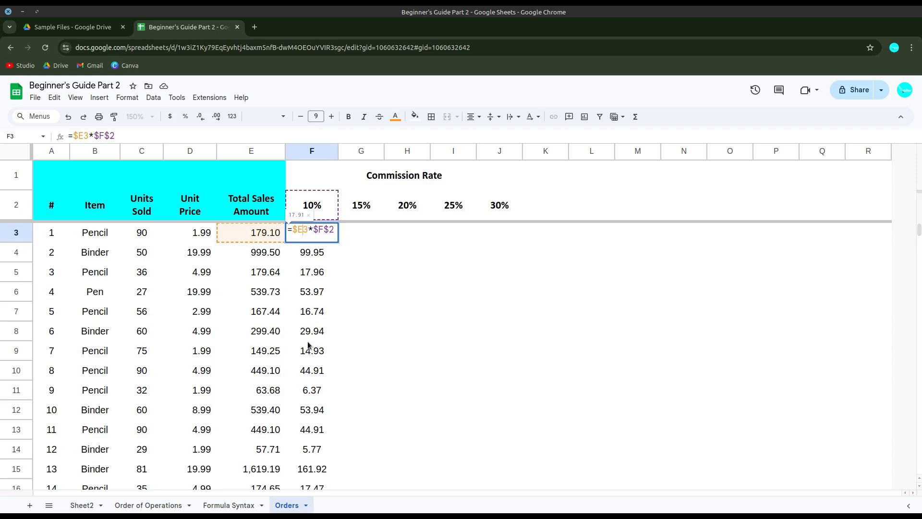
key("Escape")
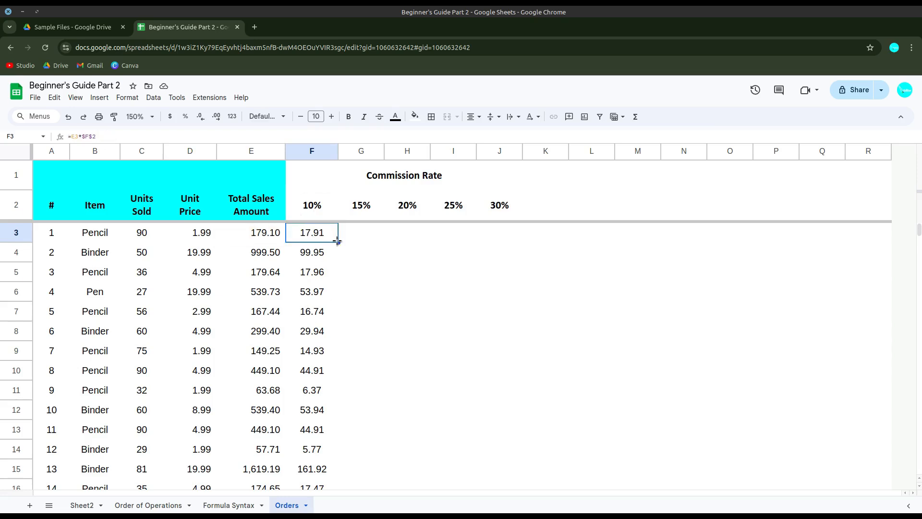
Copy the F3 commission formula with its fully absolute rate reference across through J3 and check the references in G3
left_click_drag(338, 243, 502, 250)
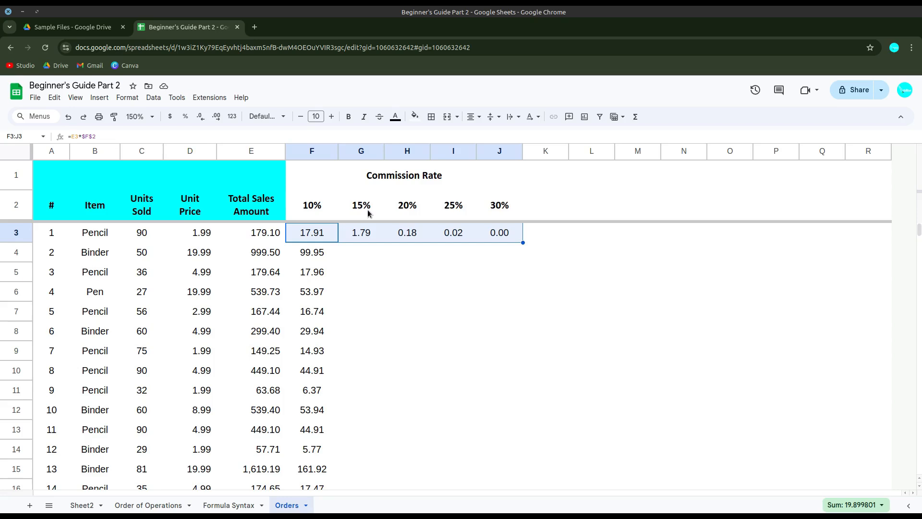
left_click(369, 233)
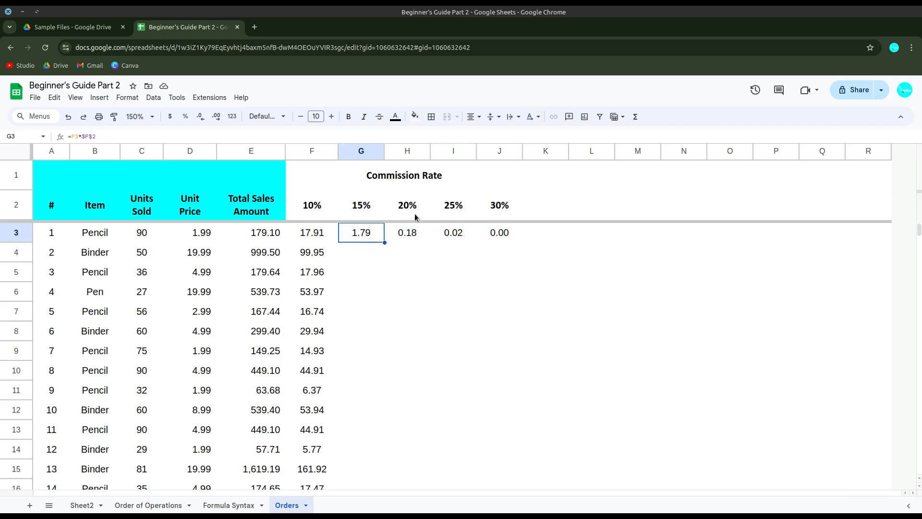
Make the rate column relative in F3 by changing the commission formula to =E3*F$2
double_click(317, 234)
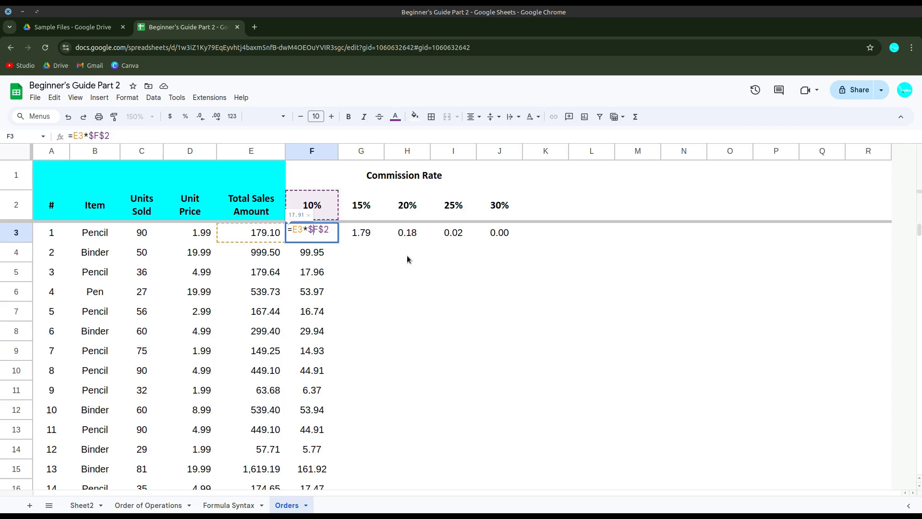
key("BackSpace")
key("Return")
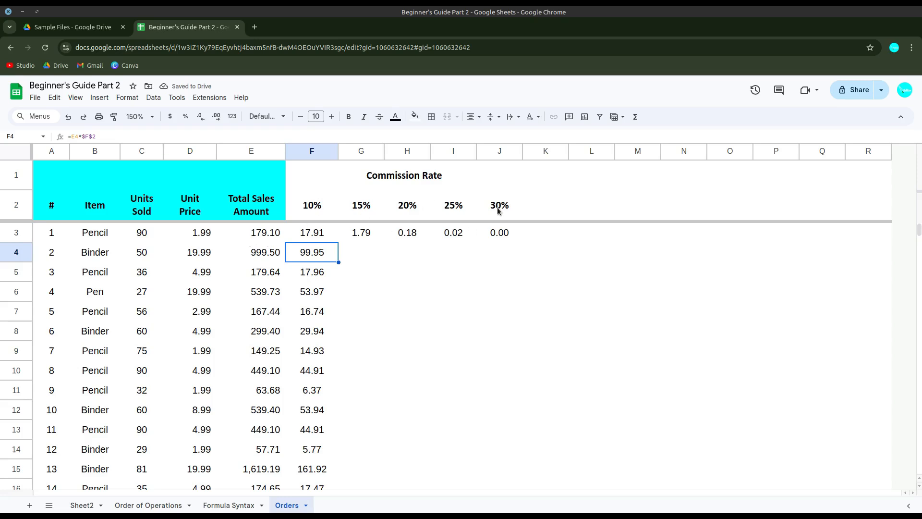
Copy the F3 formula with the relative rate column across through J3 and compare the references in F3 and G3
left_click(320, 236)
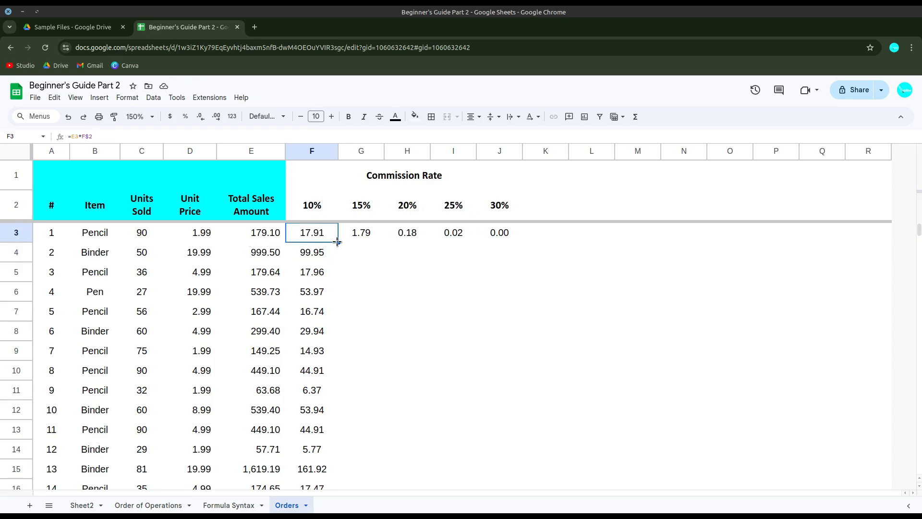
left_click_drag(337, 241, 491, 244)
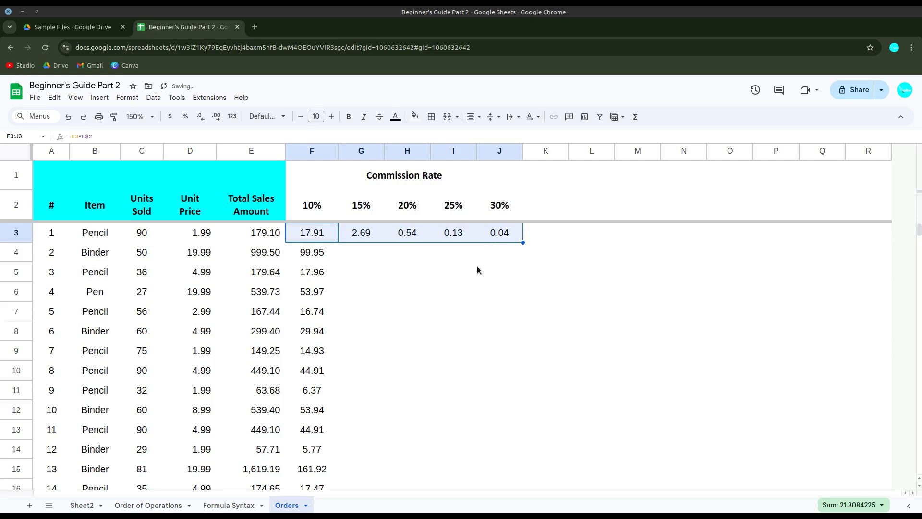
left_click(355, 238)
left_click(324, 238)
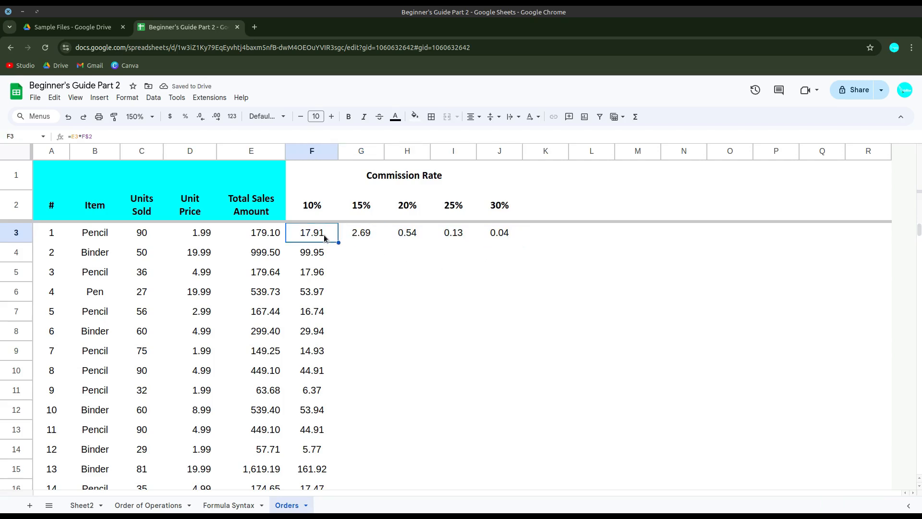
left_click(356, 236)
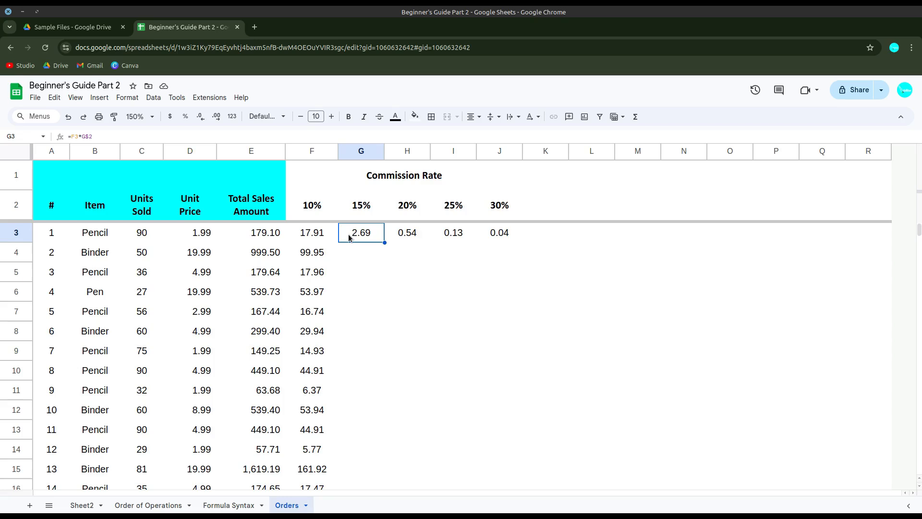
Lock the sales amount column in F3 by changing the commission formula to =$E3*F$2
left_click(317, 241)
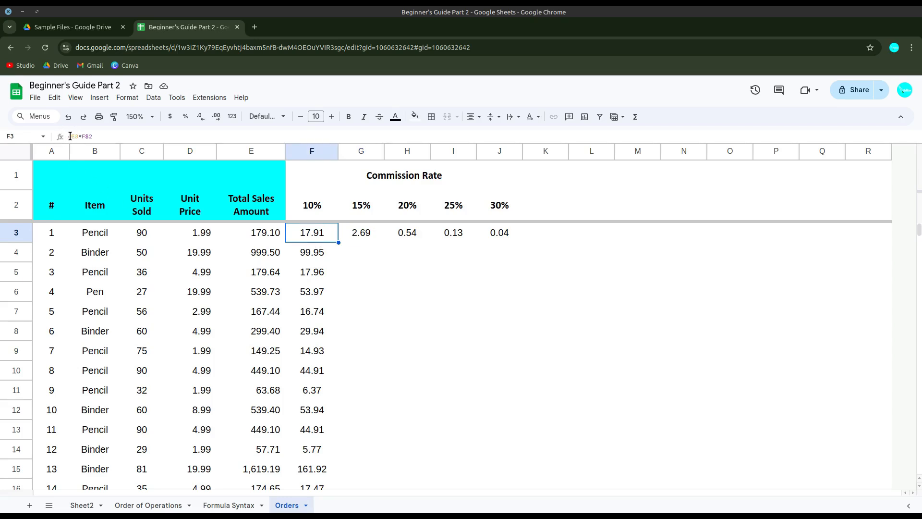
key("F2")
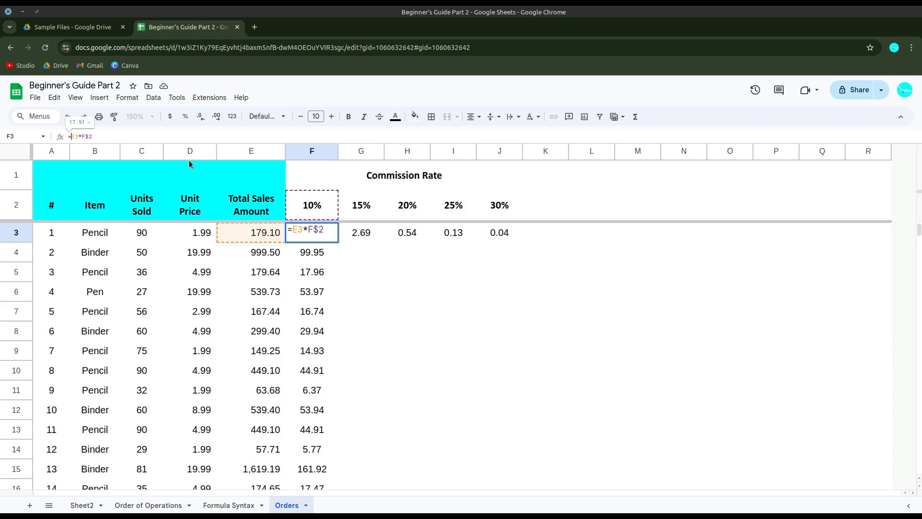
type("$")
key("Return")
key("Up")
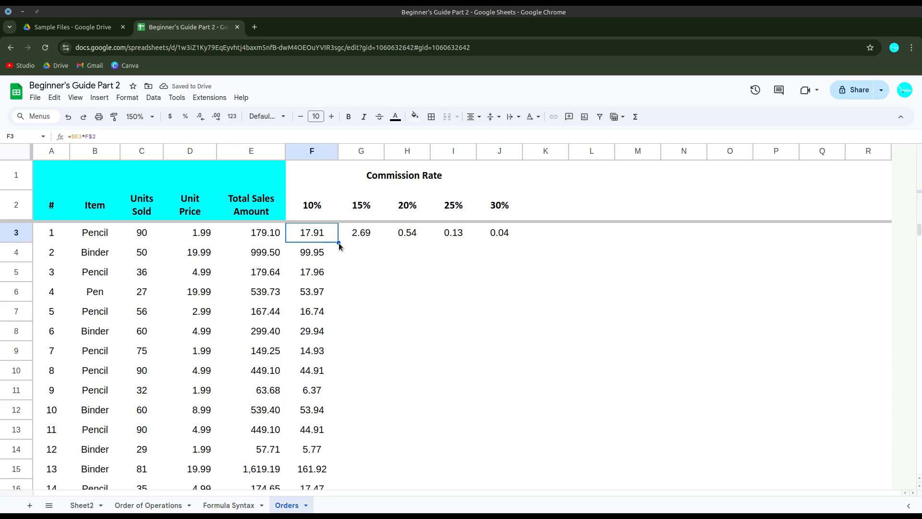
Copy the mixed-reference formula from F3 across through J3 and inspect the cell references in G3 and I3
left_click_drag(338, 243, 500, 243)
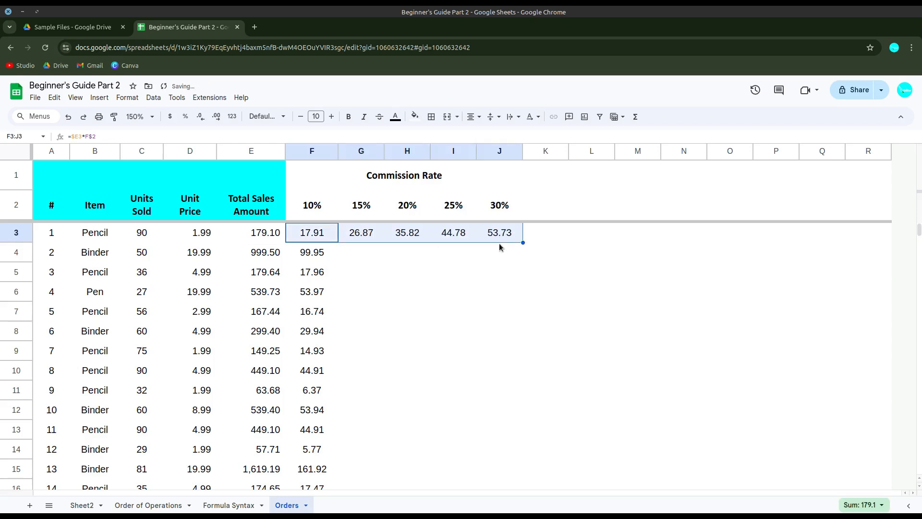
left_click(441, 266)
left_click(344, 233)
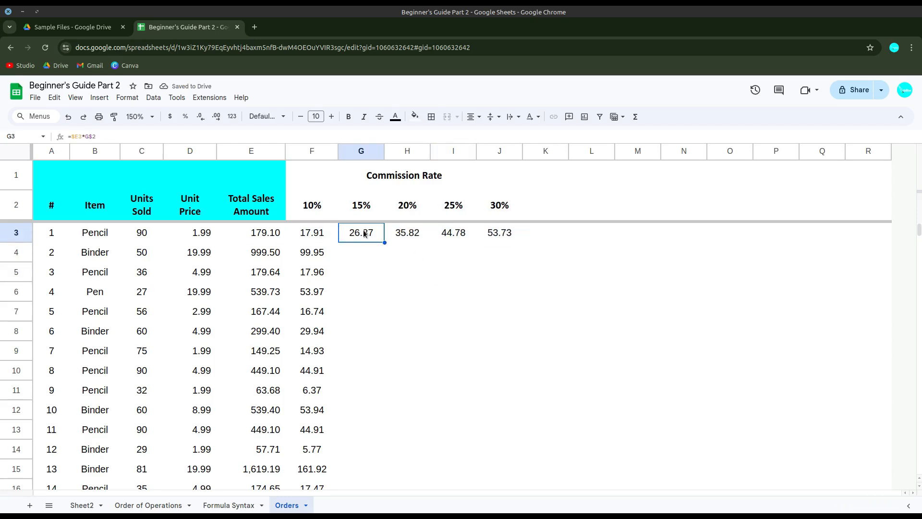
double_click(364, 233)
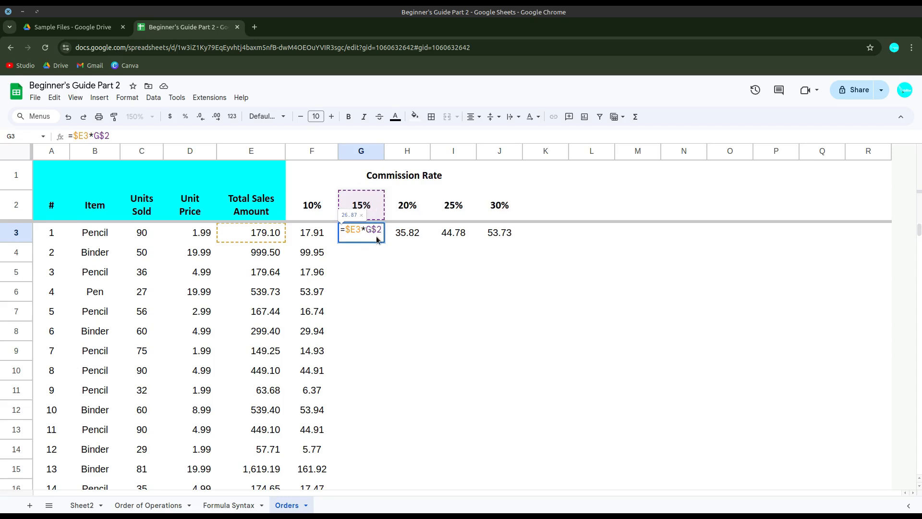
key("ctrl+Return")
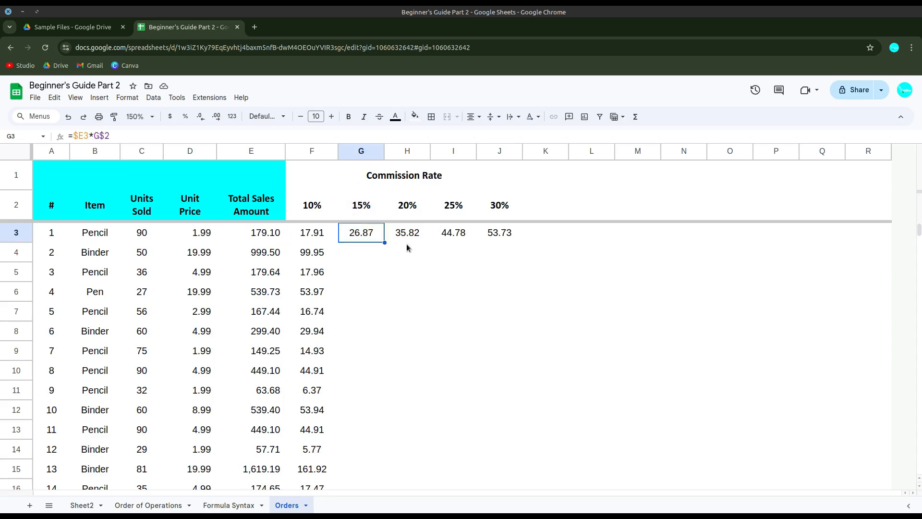
left_click(456, 235)
double_click(457, 235)
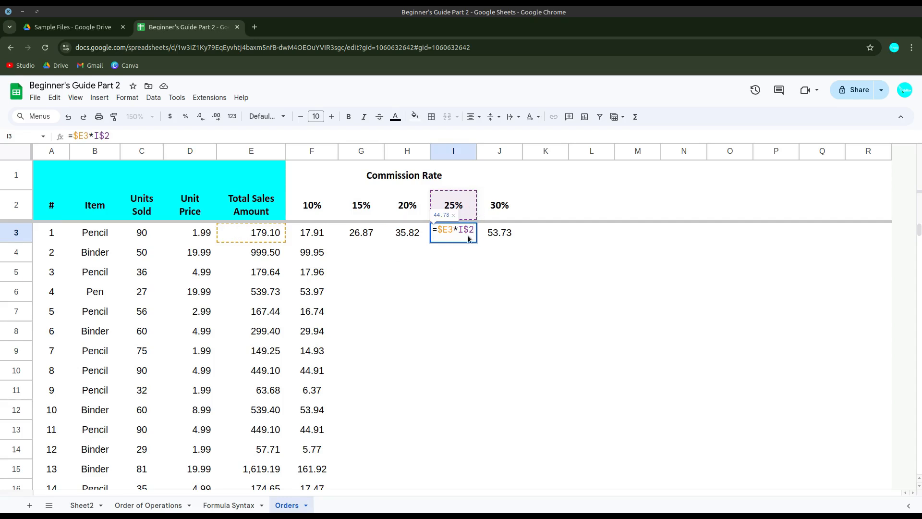
key("Return")
left_click(430, 290)
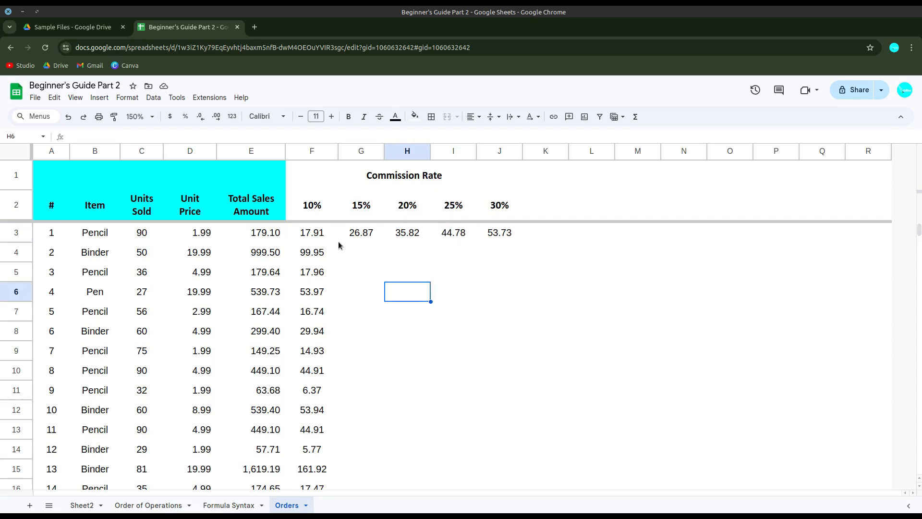
Fill the mixed-reference commission formula from F3 over the whole range F3:J16 at once
left_click(311, 233)
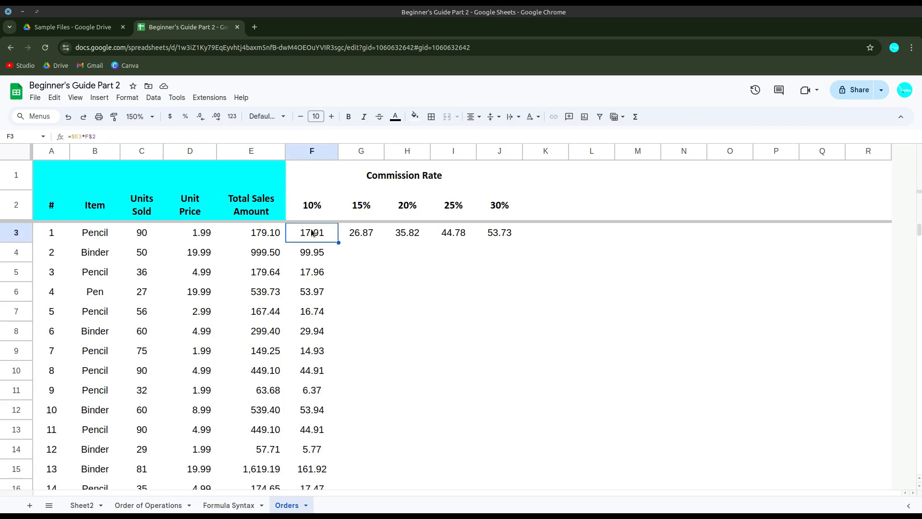
left_click(370, 286)
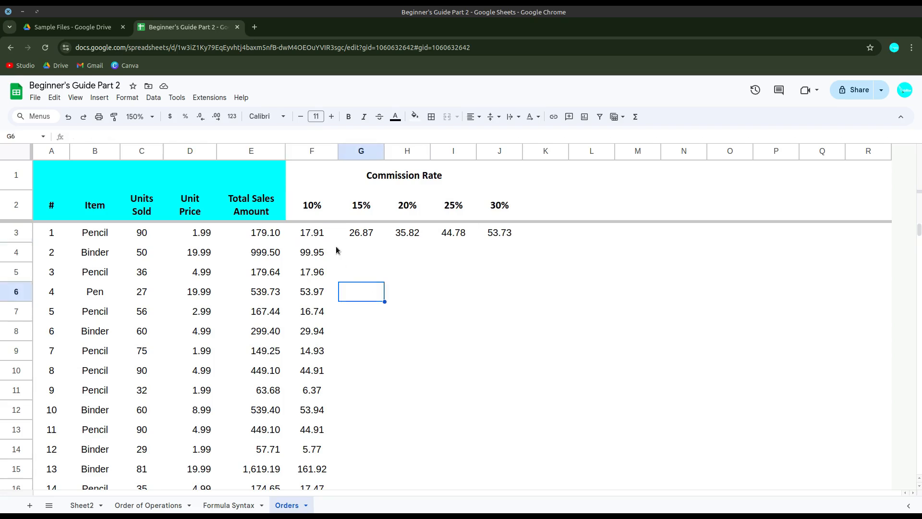
left_click(322, 239)
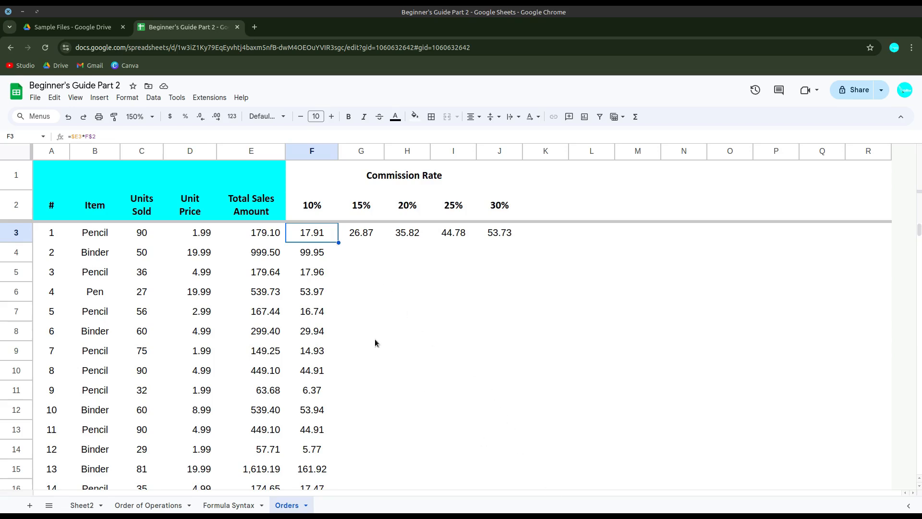
left_click(367, 311)
left_click(324, 240)
left_click_drag(338, 242, 506, 486)
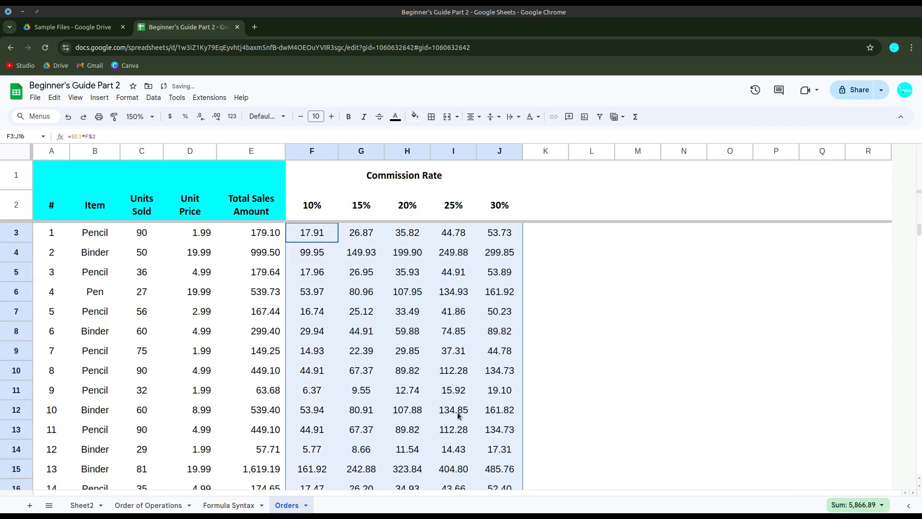
Clear the commission formulas from F4:J16 and from G3:J3, keeping only the formula in F3
left_click(453, 317)
left_click(325, 237)
left_click_drag(316, 259, 487, 482)
key("Delete")
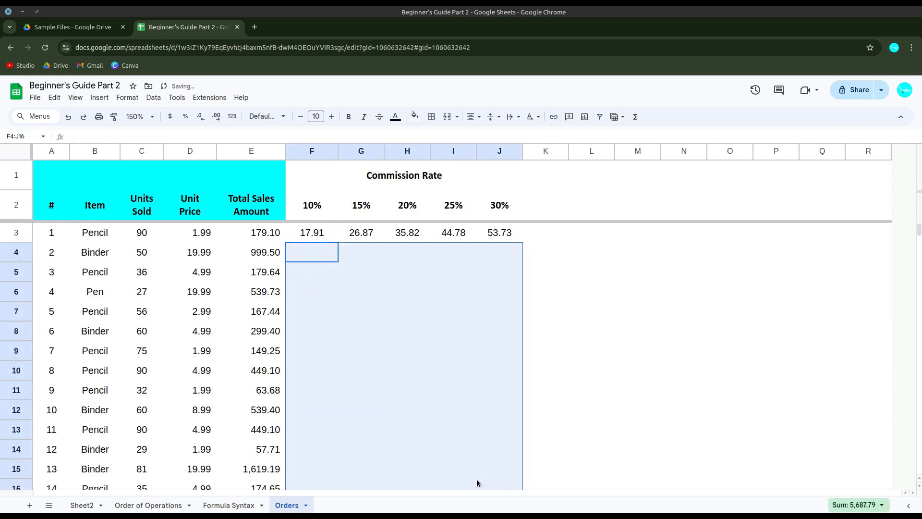
left_click_drag(375, 239, 500, 234)
key("Delete")
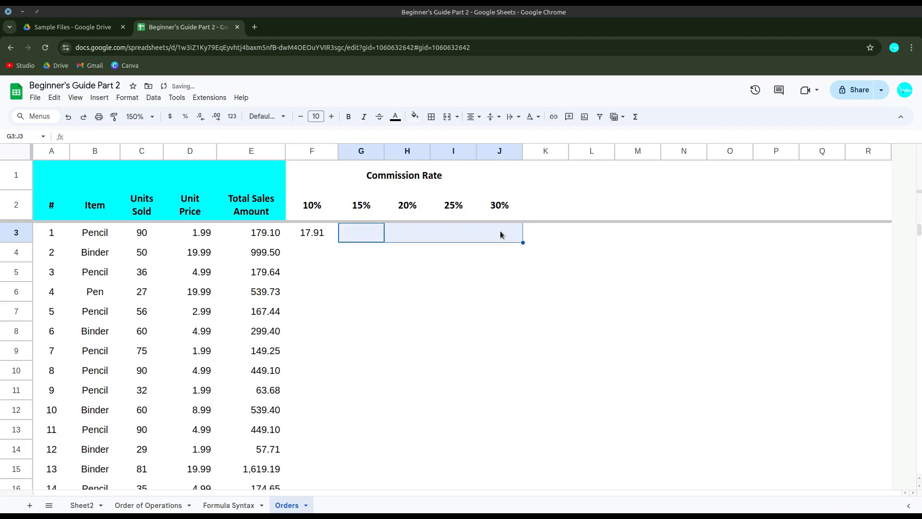
Fill the mixed-reference commission formula from F3 down the 10% column through F16
left_click(500, 235)
left_click(408, 266)
left_click(316, 234)
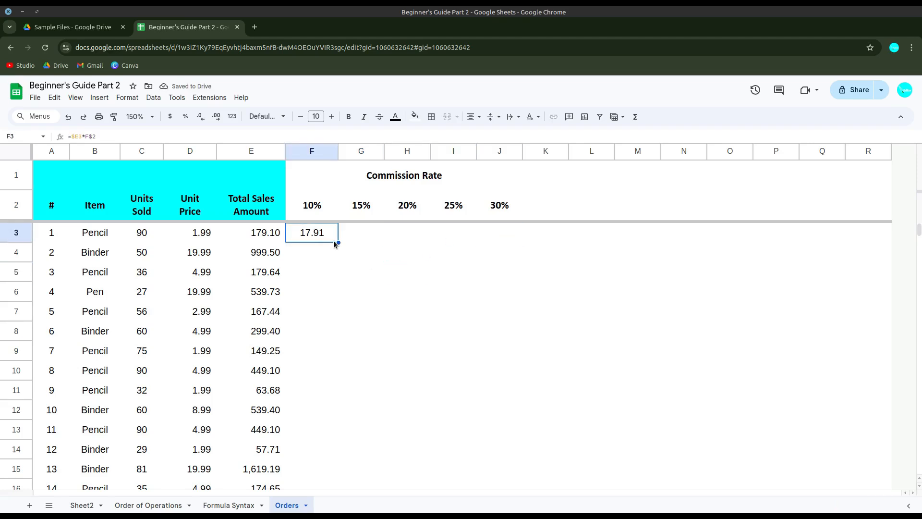
left_click_drag(336, 243, 316, 482)
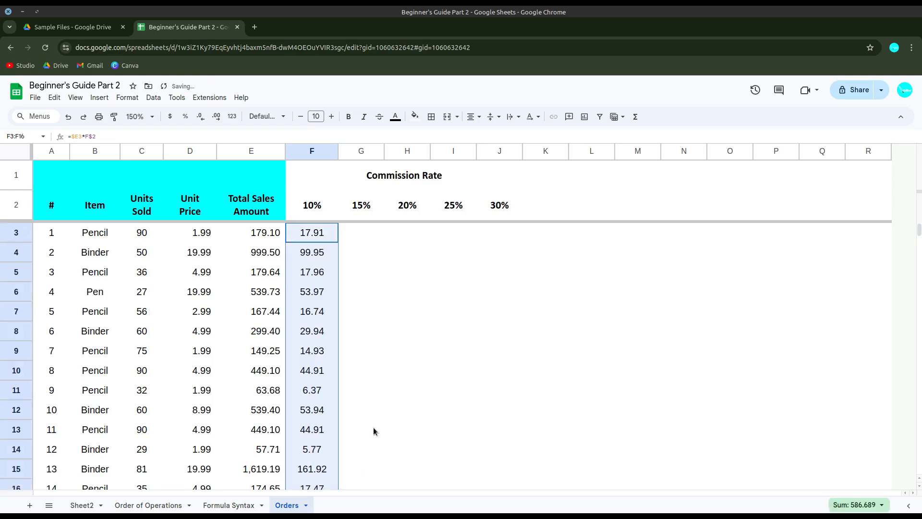
Extend the formulas in F3:F16 across the 15% to 30% rate columns through column J, then select F3
scroll(373, 416, "down", 4)
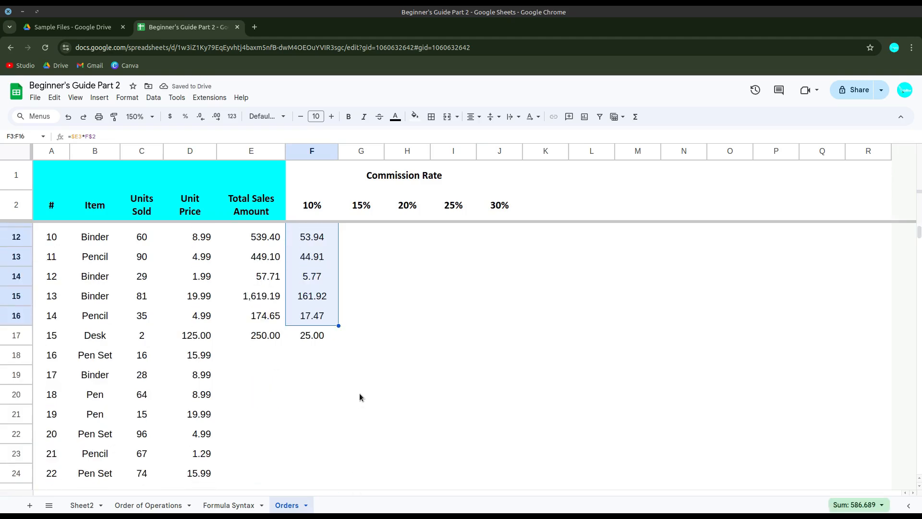
left_click_drag(339, 326, 480, 345)
left_click(493, 376)
scroll(476, 384, "up", 4)
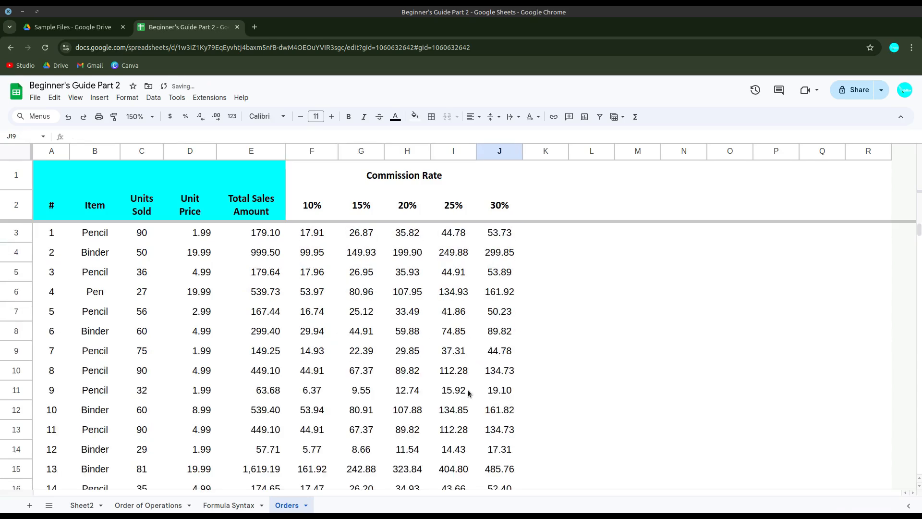
left_click(360, 290)
left_click(316, 235)
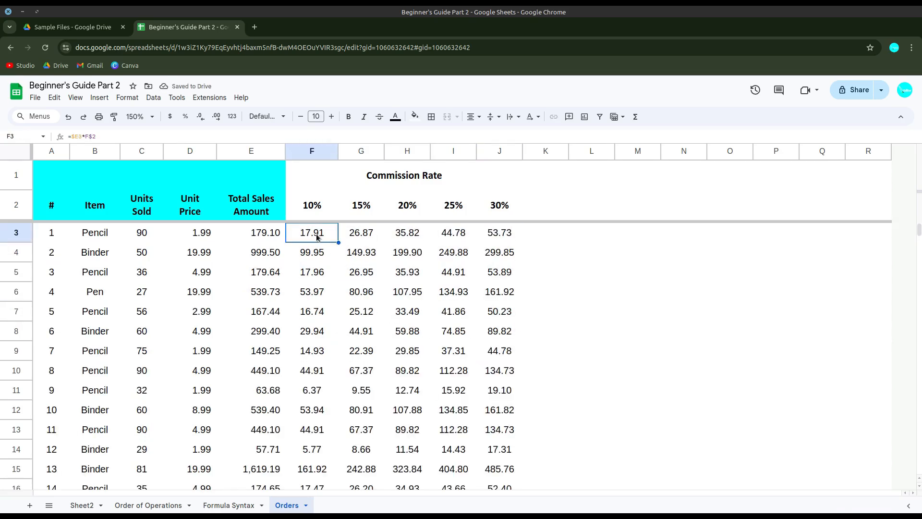